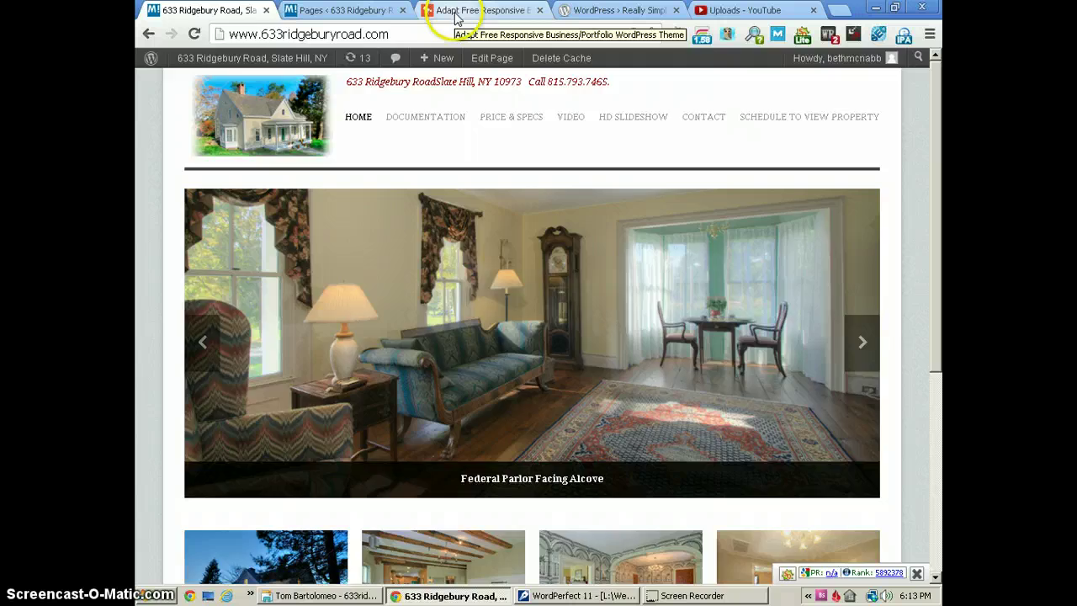
Bring up WPExplorer's Adapt 2.0 Free Responsive Business Portfolio theme page
{"action": "left_click", "coordinate": [456, 10]}
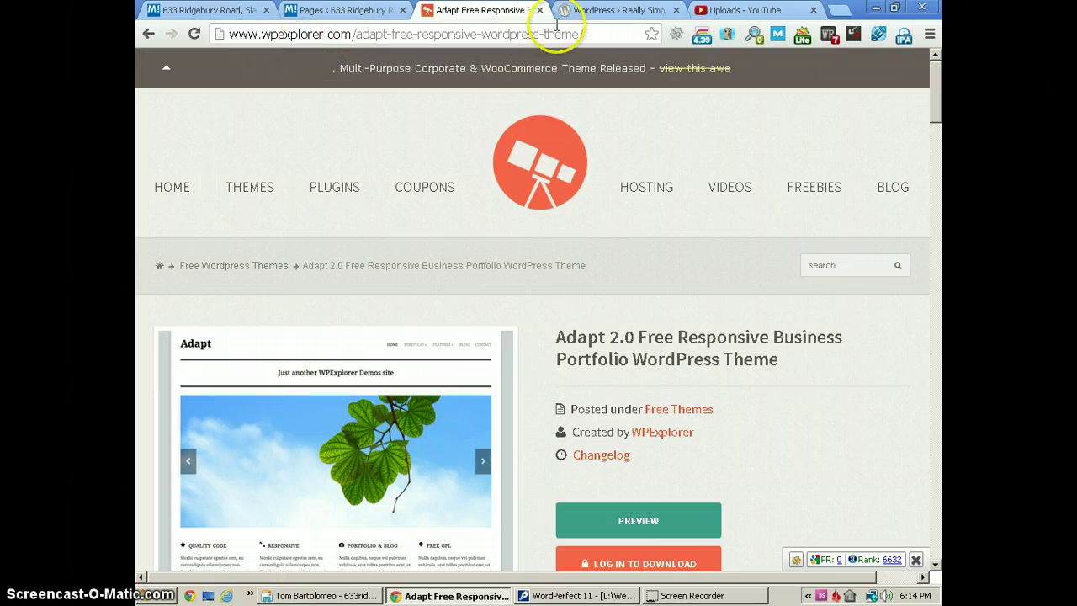
Show the Really Simple Gallery Widget version 1.3 page on WordPress.org
{"action": "left_click", "coordinate": [595, 21]}
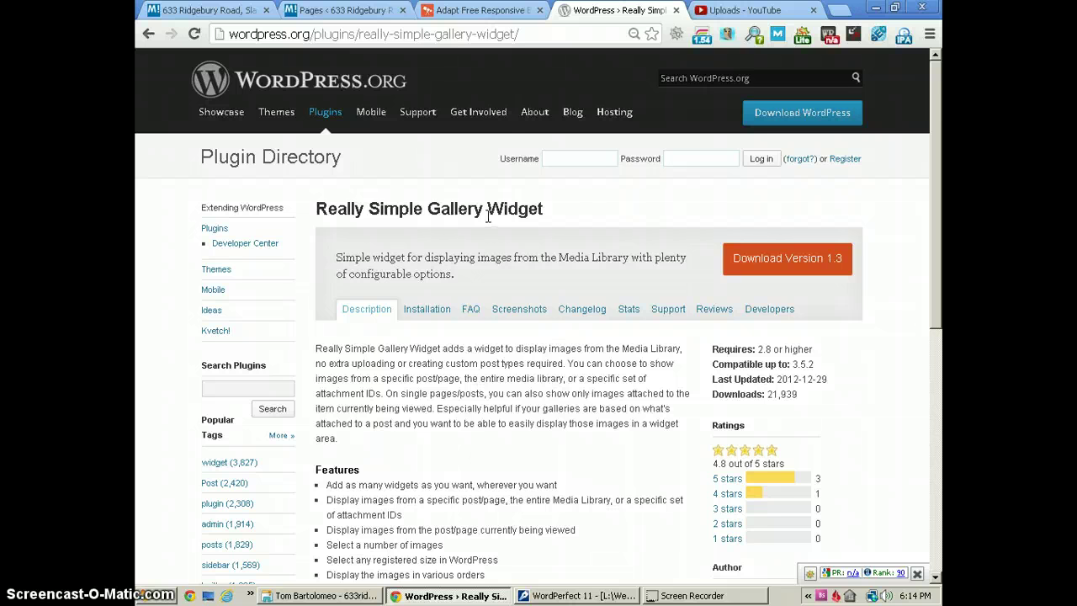
From the admin, open Plugins > Installed Plugins and locate the active Really Simple Gallery Widget
{"action": "left_click", "coordinate": [475, 10]}
{"action": "left_click", "coordinate": [368, 11]}
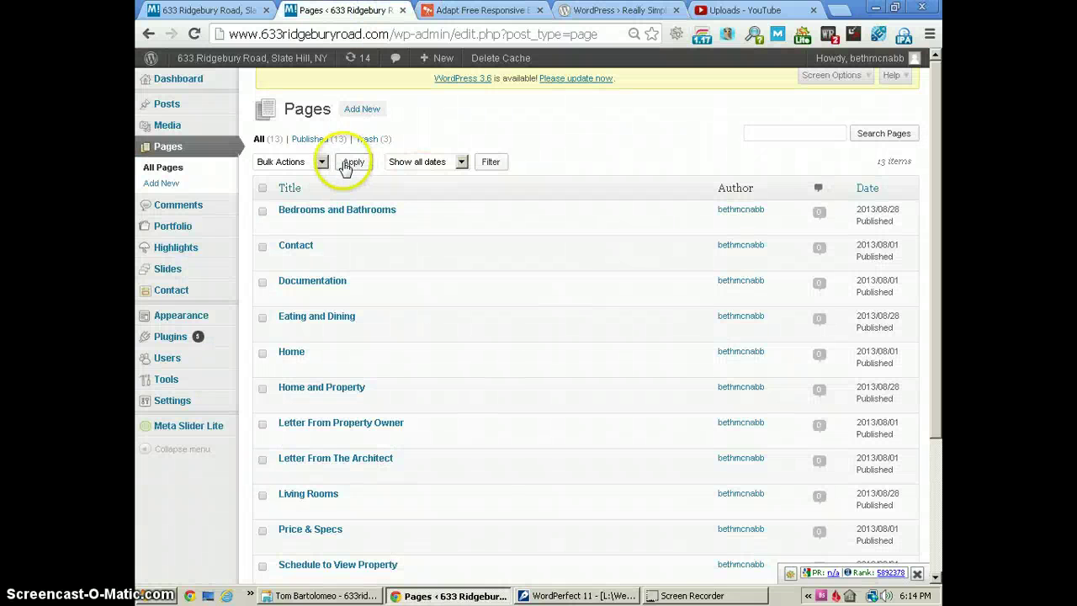
{"action": "left_click", "coordinate": [178, 341]}
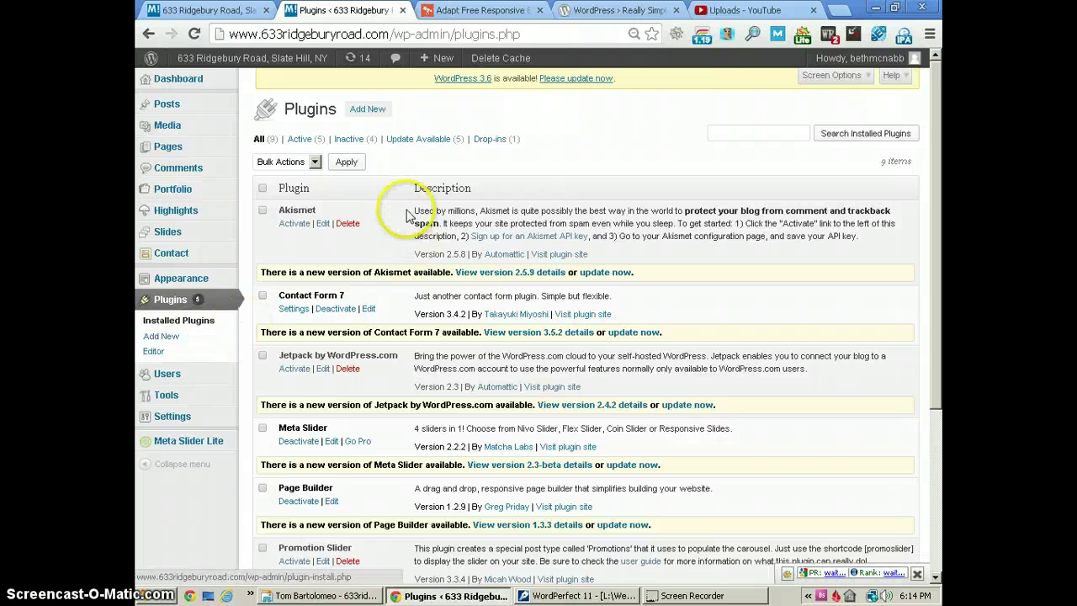
{"action": "scroll", "coordinate": [406, 215], "scroll_direction": "down", "scroll_amount": 3}
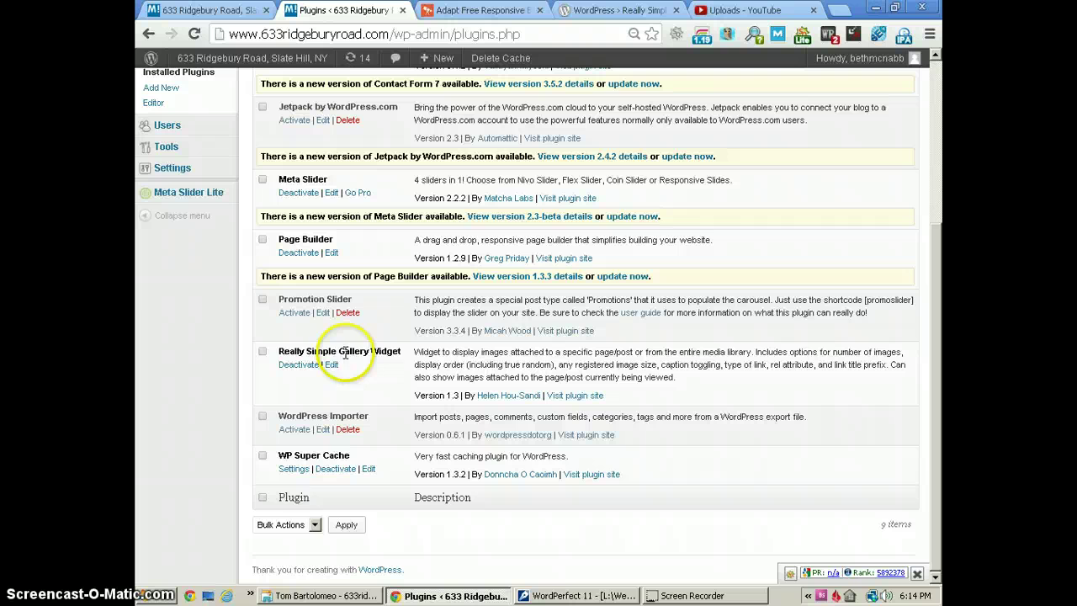
{"action": "scroll", "coordinate": [381, 352], "scroll_direction": "up", "scroll_amount": 3}
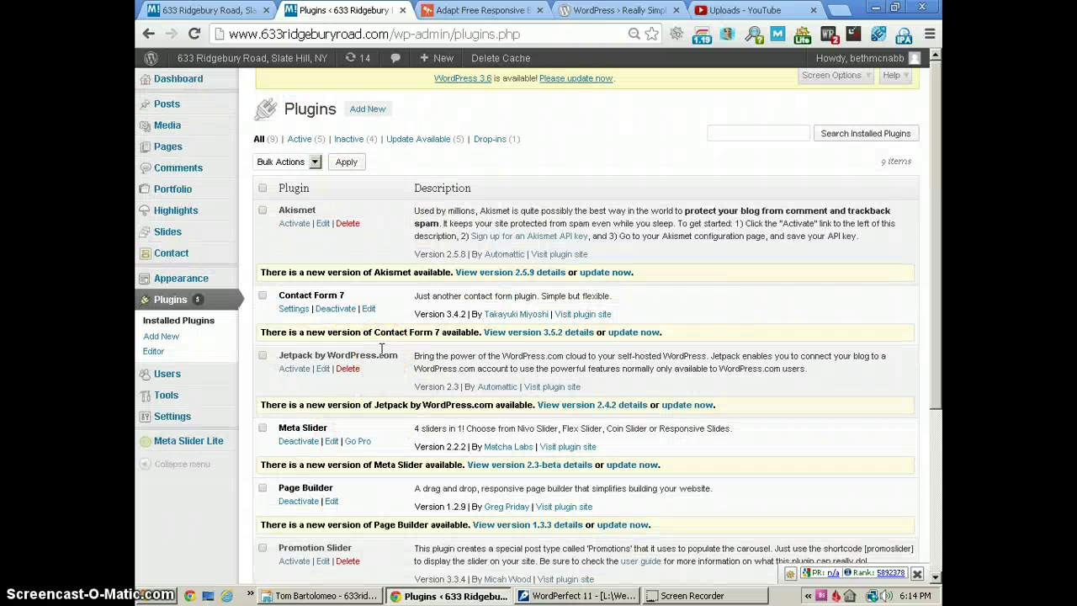
On Appearance > Widgets, review the Sidebar's six gallery widgets and the available Really Simple Gallery Widget
{"action": "mouse_move", "coordinate": [181, 278]}
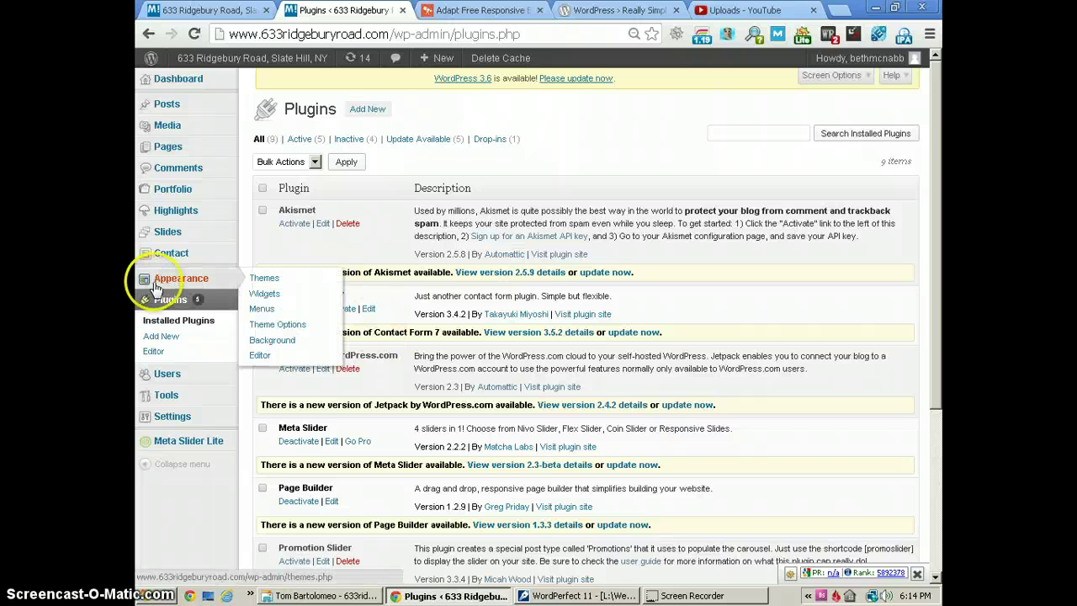
{"action": "left_click", "coordinate": [262, 294]}
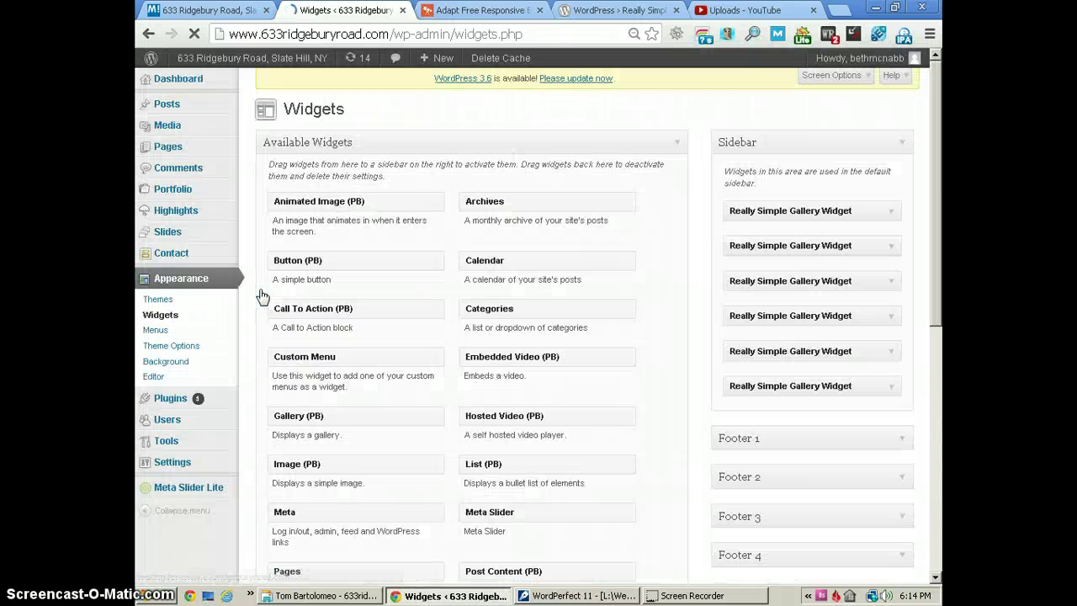
{"action": "scroll", "coordinate": [319, 259], "scroll_direction": "down", "scroll_amount": 2}
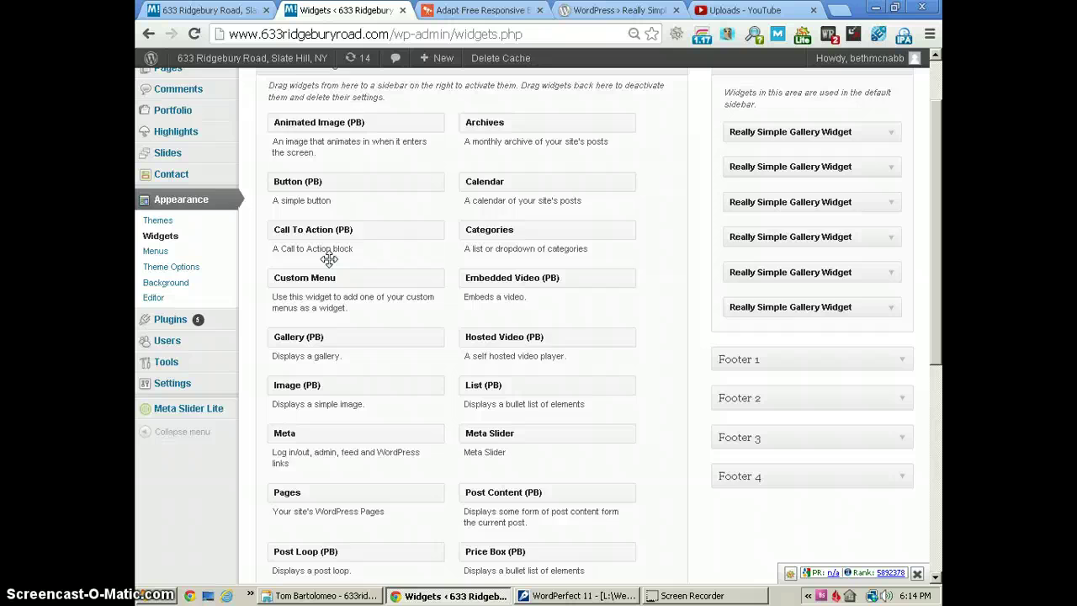
{"action": "scroll", "coordinate": [331, 264], "scroll_direction": "down", "scroll_amount": 1}
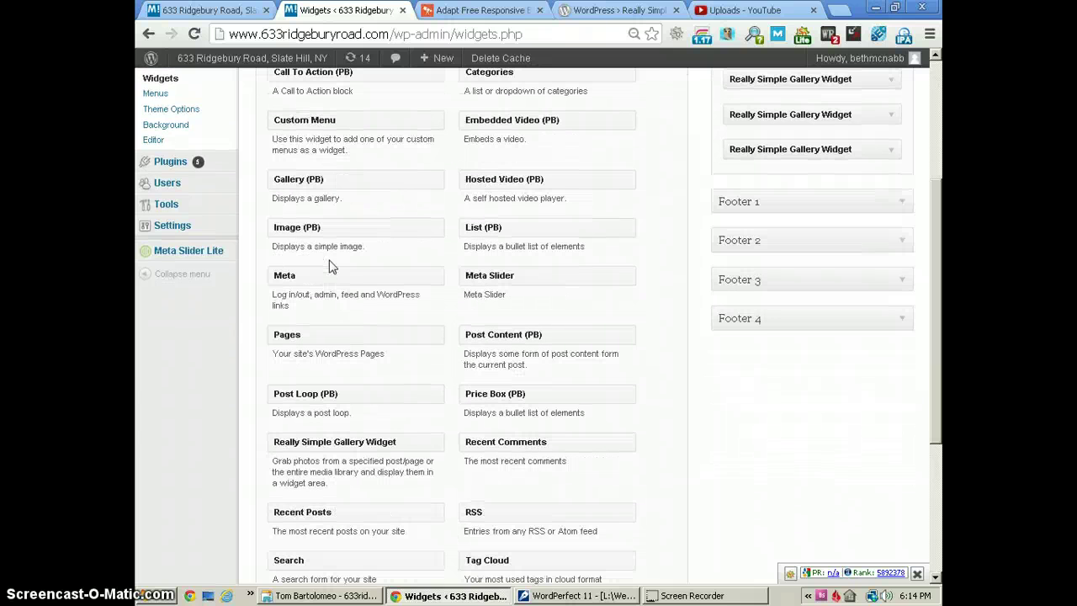
{"action": "left_click", "coordinate": [371, 441]}
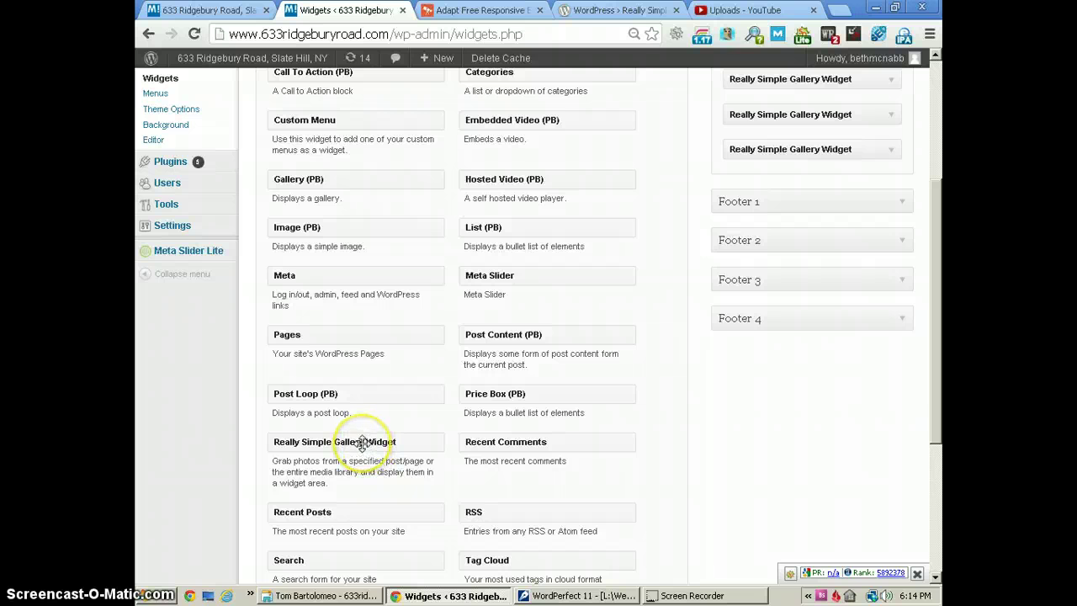
{"action": "mouse_move", "coordinate": [362, 445]}
{"action": "left_mouse_down"}
{"action": "mouse_move", "coordinate": [769, 221]}
{"action": "mouse_move", "coordinate": [491, 430]}
{"action": "mouse_move", "coordinate": [364, 457]}
{"action": "left_mouse_up"}
{"action": "scroll", "coordinate": [547, 433], "scroll_direction": "up", "scroll_amount": 3}
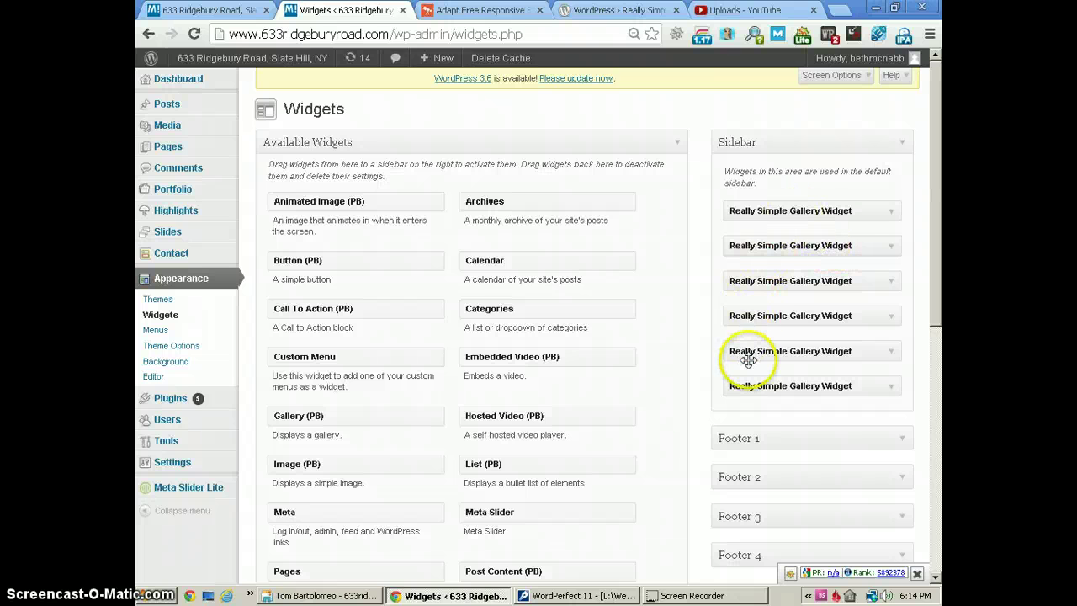
Visit the live site's Documentation page and look over its sidebar property photos
{"action": "mouse_move", "coordinate": [231, 64]}
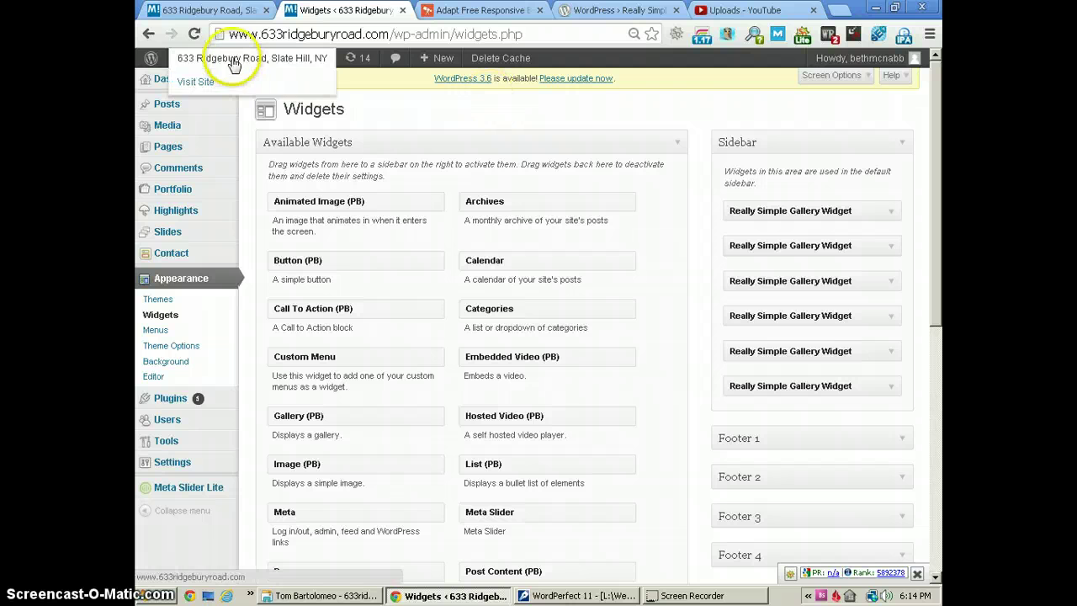
{"action": "left_click", "coordinate": [214, 10]}
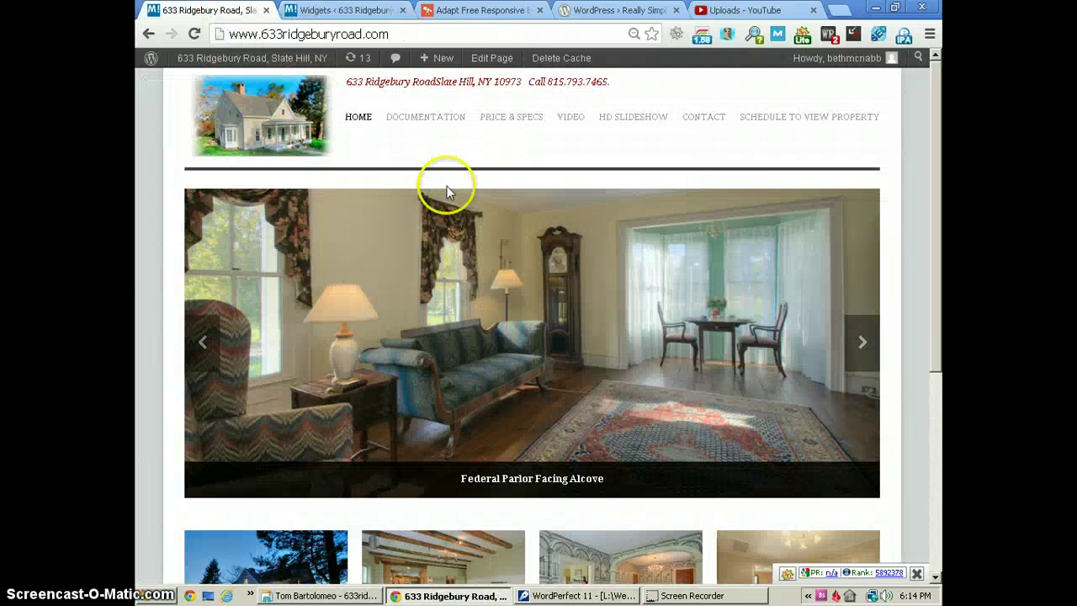
{"action": "left_click", "coordinate": [422, 118]}
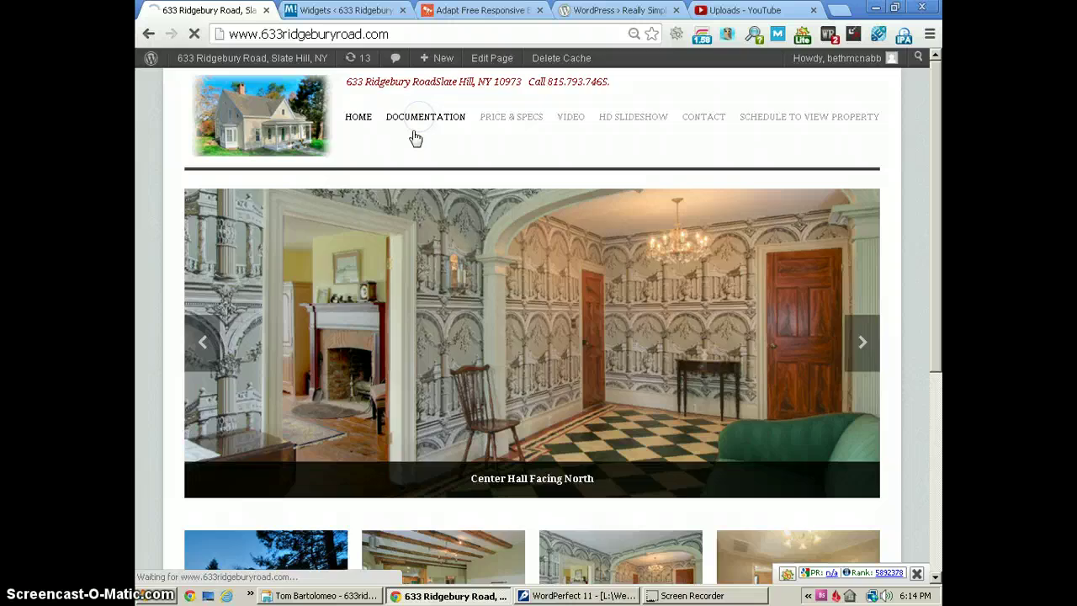
{"action": "scroll", "coordinate": [668, 224], "scroll_direction": "down", "scroll_amount": 6}
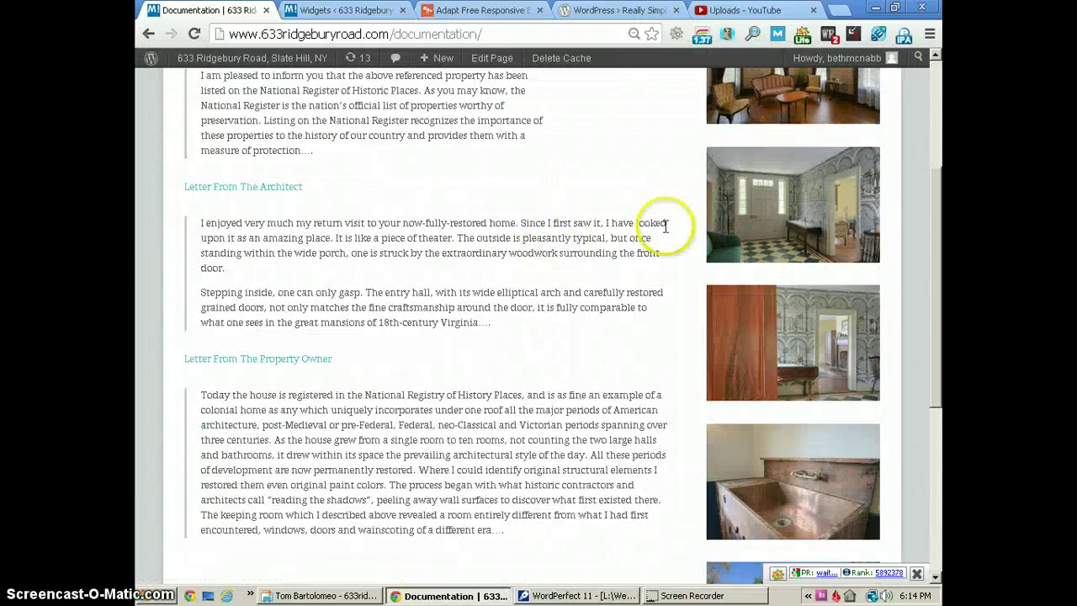
{"action": "scroll", "coordinate": [756, 264], "scroll_direction": "up", "scroll_amount": 4}
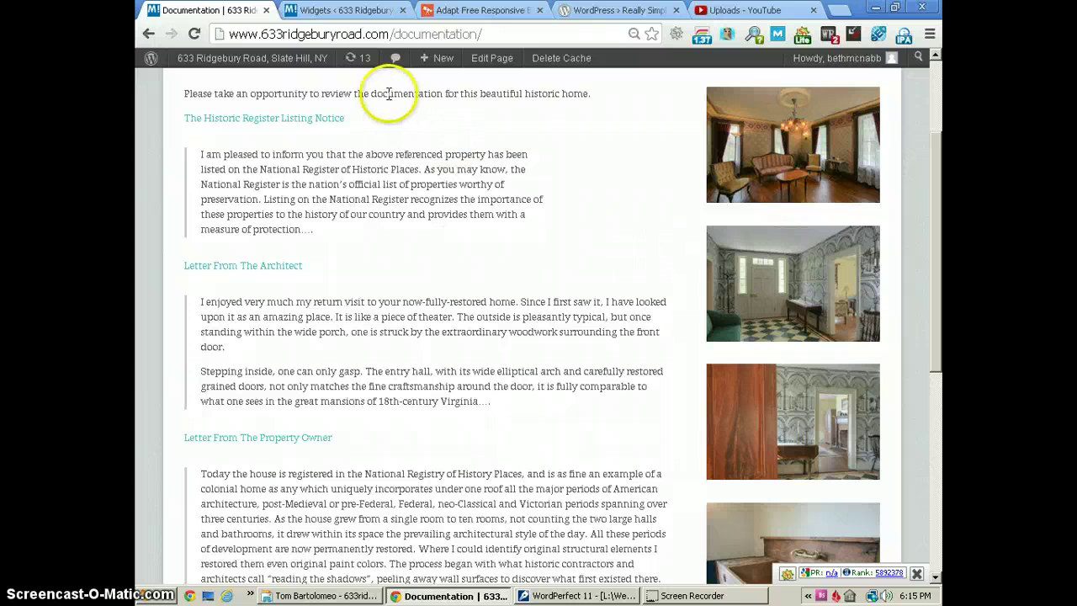
{"action": "left_click", "coordinate": [345, 10]}
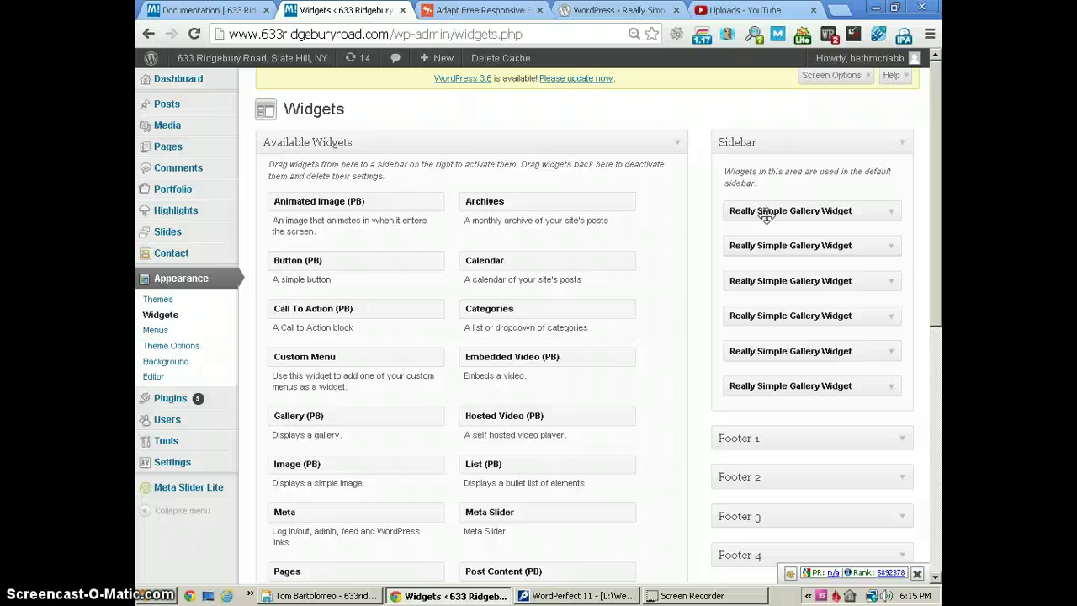
Reload the Documentation page to shuffle the random photos, then go back to Widgets
{"action": "left_click", "coordinate": [202, 10]}
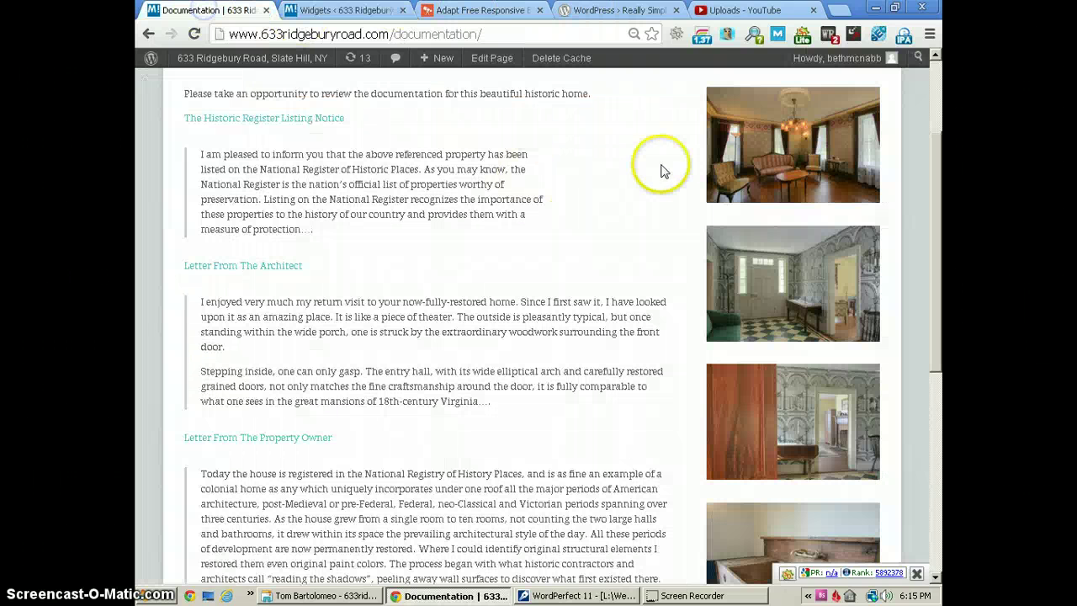
{"action": "scroll", "coordinate": [663, 169], "scroll_direction": "down", "scroll_amount": 5}
{"action": "scroll", "coordinate": [662, 170], "scroll_direction": "up", "scroll_amount": 2}
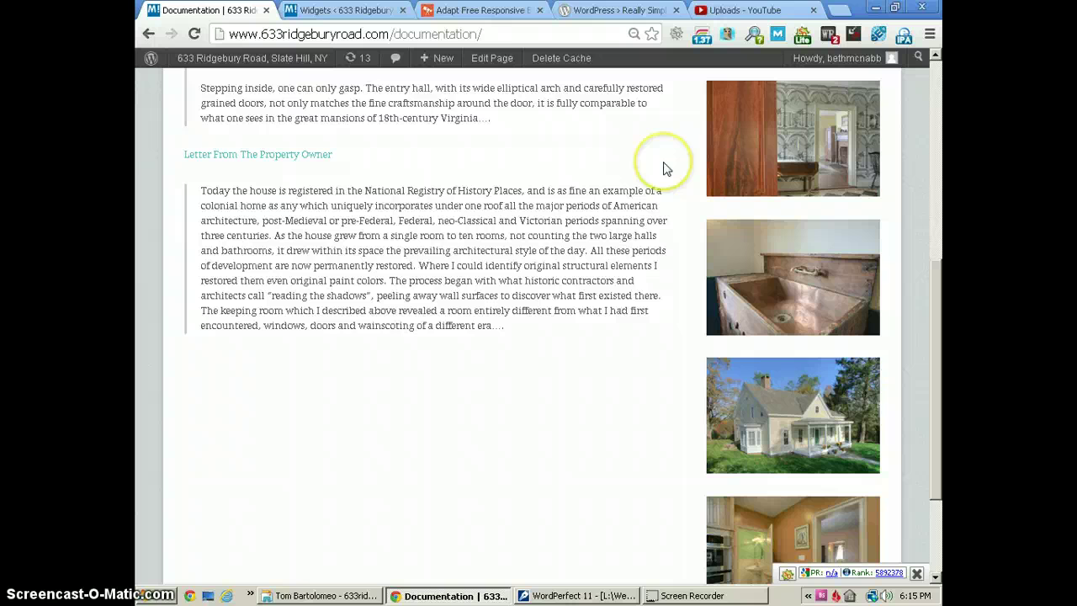
{"action": "scroll", "coordinate": [663, 170], "scroll_direction": "up", "scroll_amount": 4}
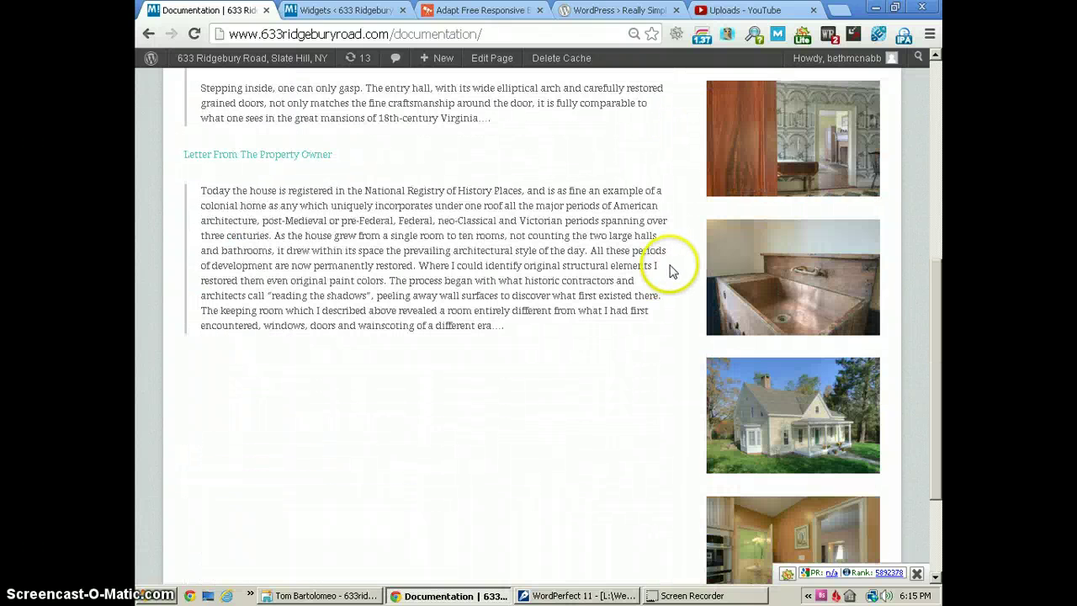
{"action": "scroll", "coordinate": [682, 221], "scroll_direction": "down", "scroll_amount": 4}
{"action": "scroll", "coordinate": [678, 226], "scroll_direction": "up", "scroll_amount": 5}
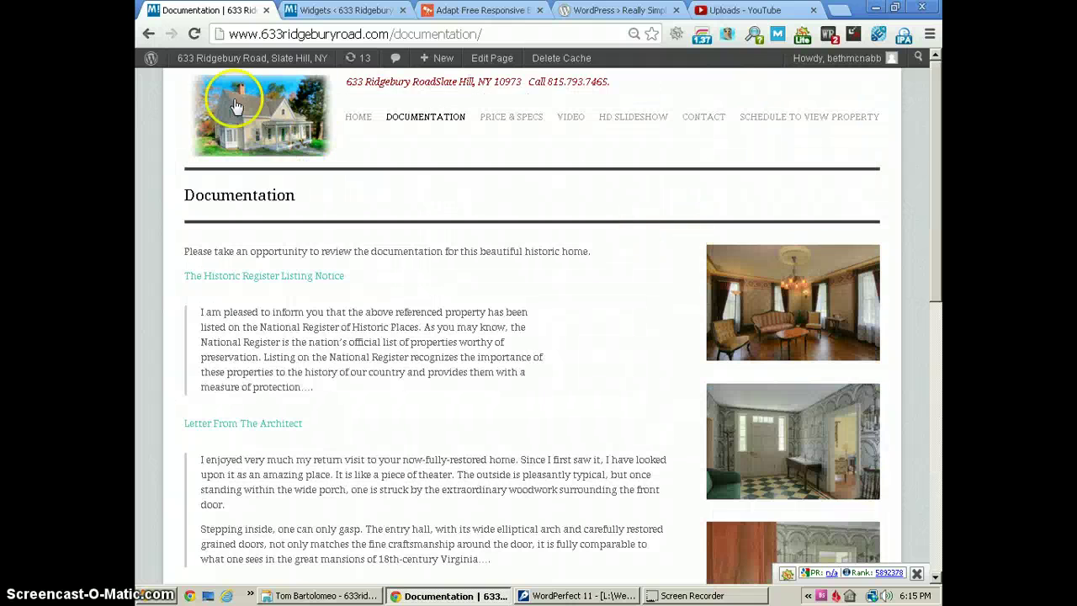
{"action": "left_click", "coordinate": [195, 35]}
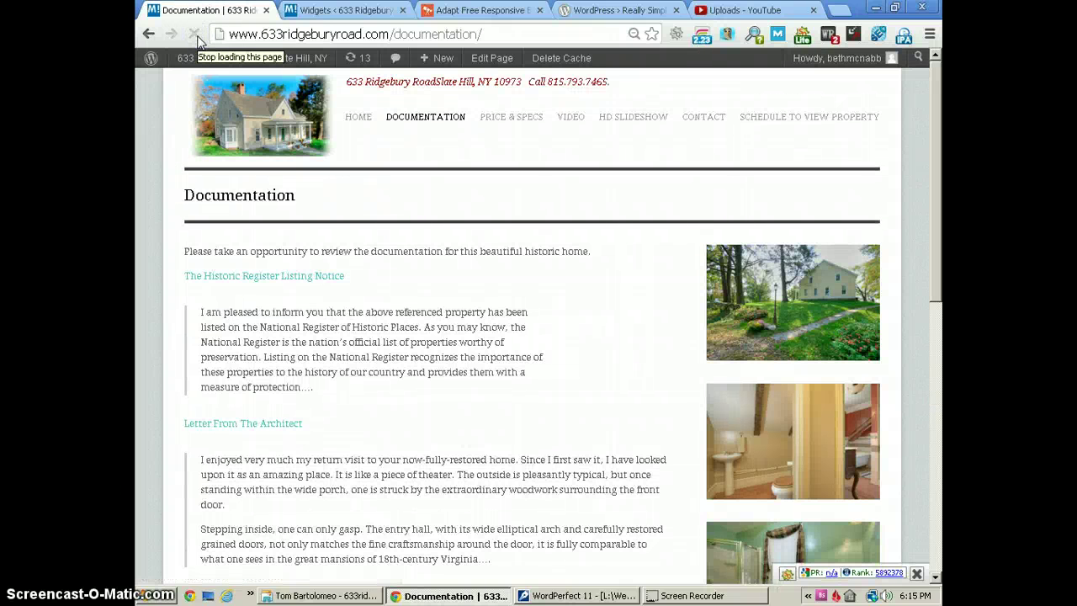
{"action": "left_click", "coordinate": [323, 15]}
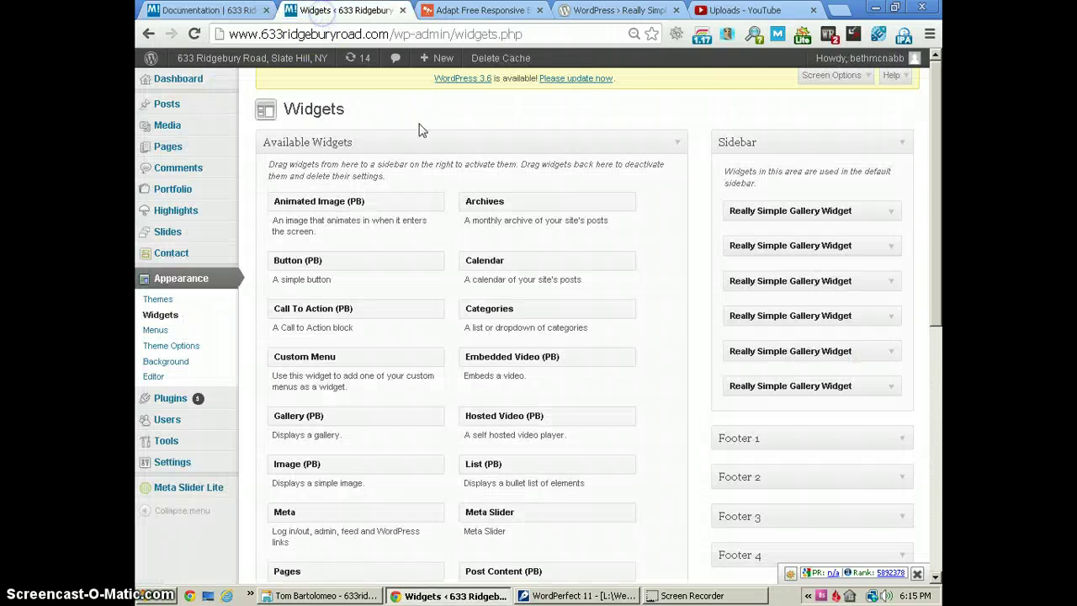
Expand the first gallery widget and read through its full Attachment IDs list
{"action": "left_click", "coordinate": [891, 215]}
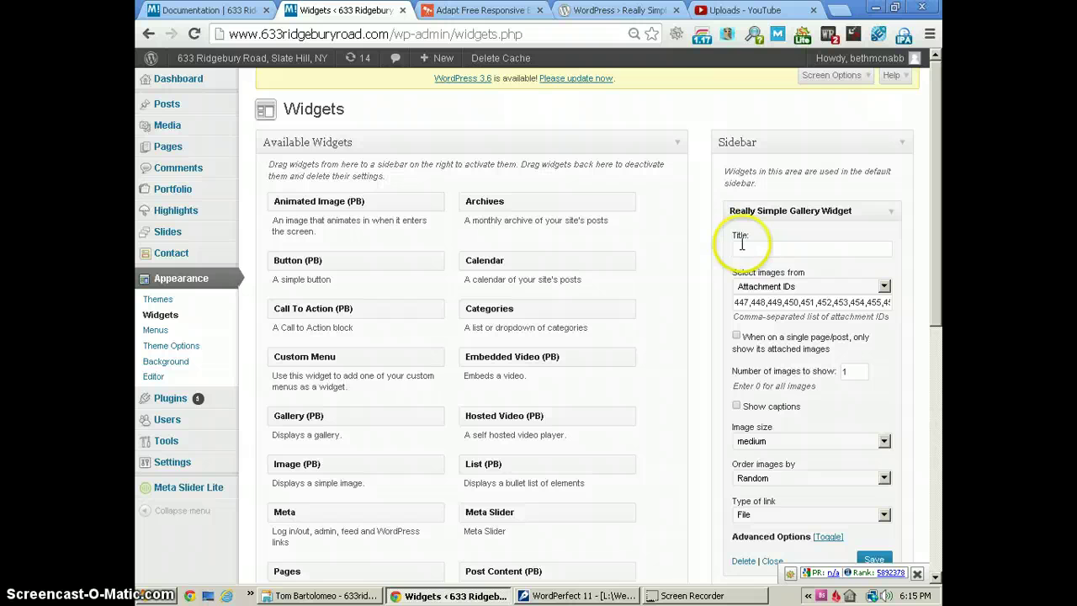
{"action": "scroll", "coordinate": [698, 257], "scroll_direction": "down", "scroll_amount": 1}
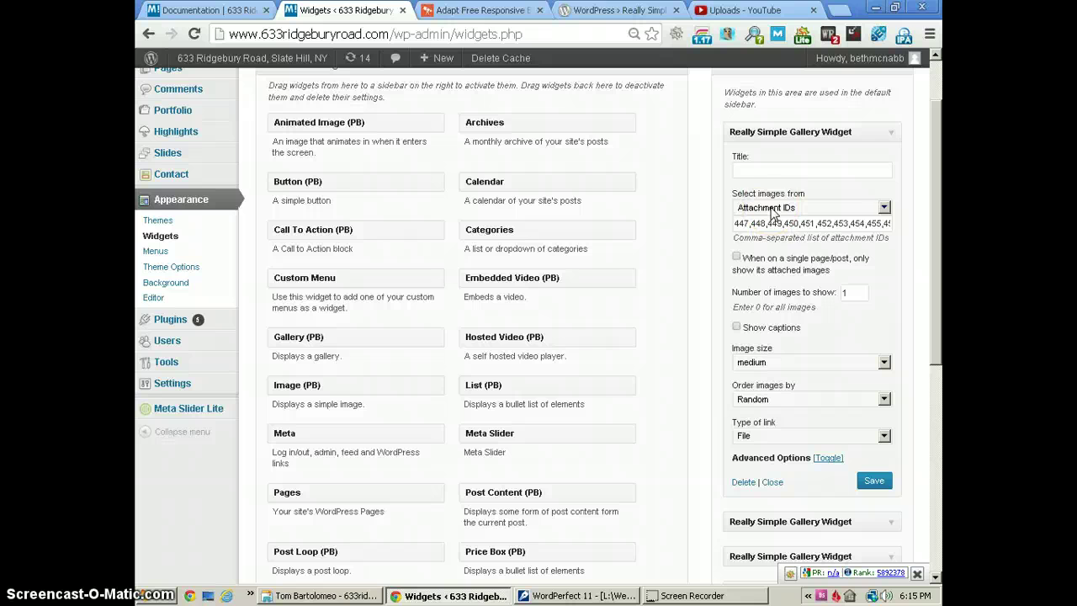
{"action": "left_click", "coordinate": [736, 225]}
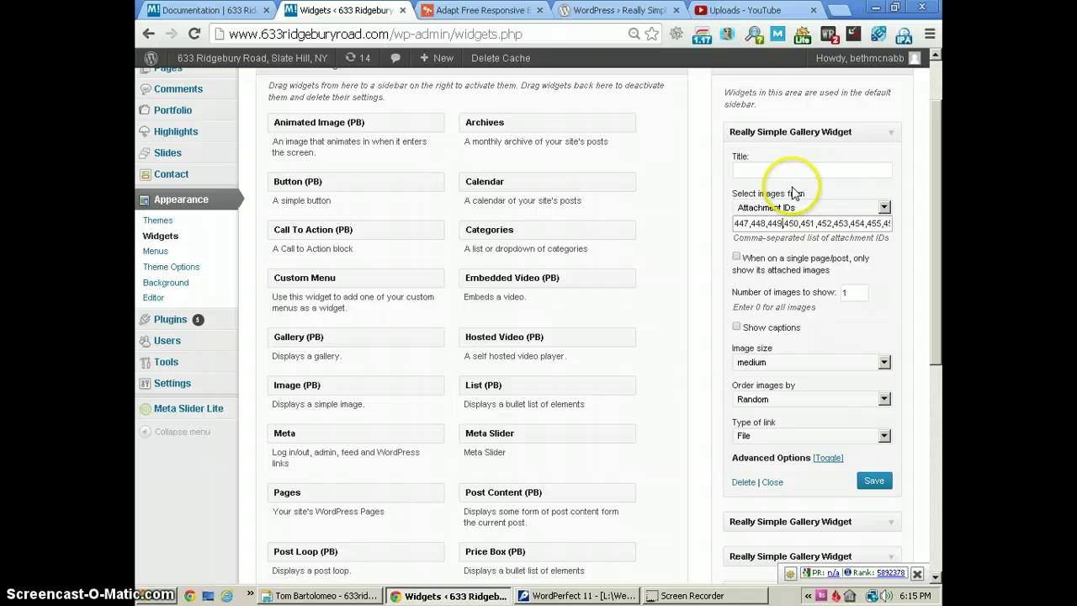
{"action": "key", "text": "Right"}
{"action": "key", "text": "Right"}
{"action": "key", "text": "Right"}
{"action": "key", "text": "Right"}
{"action": "key", "text": "Right"}
{"action": "key", "text": "Right"}
{"action": "key", "text": "Right"}
{"action": "key", "text": "Right"}
{"action": "key", "text": "Right"}
{"action": "key", "text": "Right"}
{"action": "key", "text": "Right"}
{"action": "key", "text": "Right"}
{"action": "key", "text": "Right"}
{"action": "key", "text": "Right"}
{"action": "key", "text": "Right"}
{"action": "key", "text": "Right"}
{"action": "key", "text": "Right"}
{"action": "key", "text": "Right"}
{"action": "key", "text": "Right"}
{"action": "key", "text": "Right"}
{"action": "key", "text": "Left"}
{"action": "key", "text": "Left"}
{"action": "key", "text": "Left"}
{"action": "key", "text": "Left"}
{"action": "key", "text": "Left"}
{"action": "key", "text": "Left"}
{"action": "key", "text": "Left"}
{"action": "key", "text": "Left"}
{"action": "key", "text": "Left"}
{"action": "key", "text": "Left"}
{"action": "key", "text": "Left"}
{"action": "key", "text": "Left"}
{"action": "key", "text": "Left"}
{"action": "key", "text": "Left"}
{"action": "key", "text": "Left"}
{"action": "key", "text": "Left"}
{"action": "key", "text": "Left"}
{"action": "key", "text": "Left"}
{"action": "key", "text": "Left"}
{"action": "key", "text": "Left"}
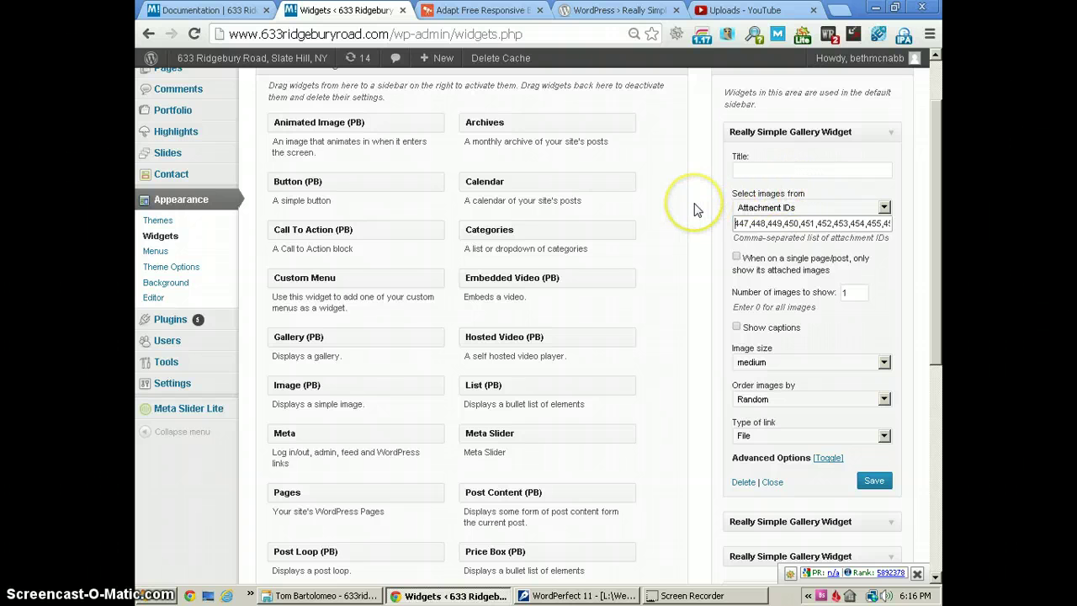
{"action": "scroll", "coordinate": [694, 210], "scroll_direction": "down", "scroll_amount": 2}
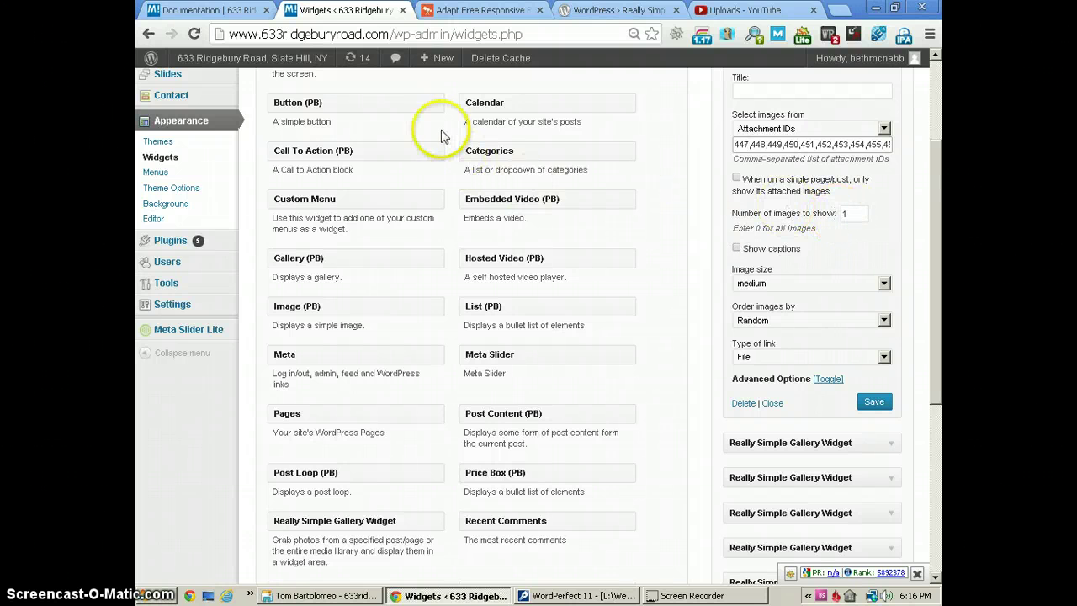
Glance over the live Documentation page again
{"action": "left_click", "coordinate": [230, 15]}
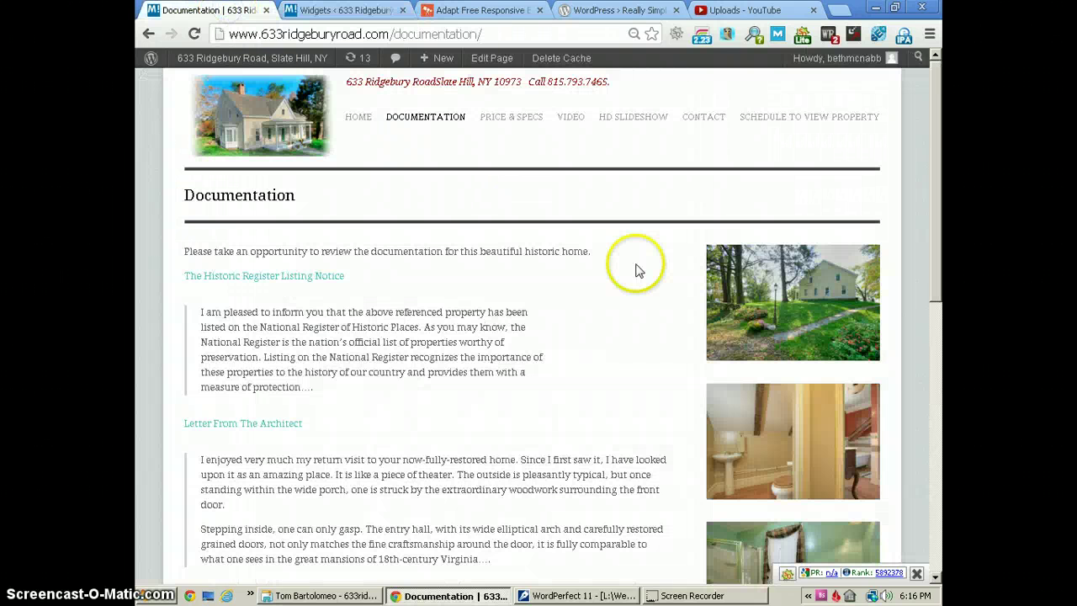
{"action": "scroll", "coordinate": [673, 244], "scroll_direction": "down", "scroll_amount": 2}
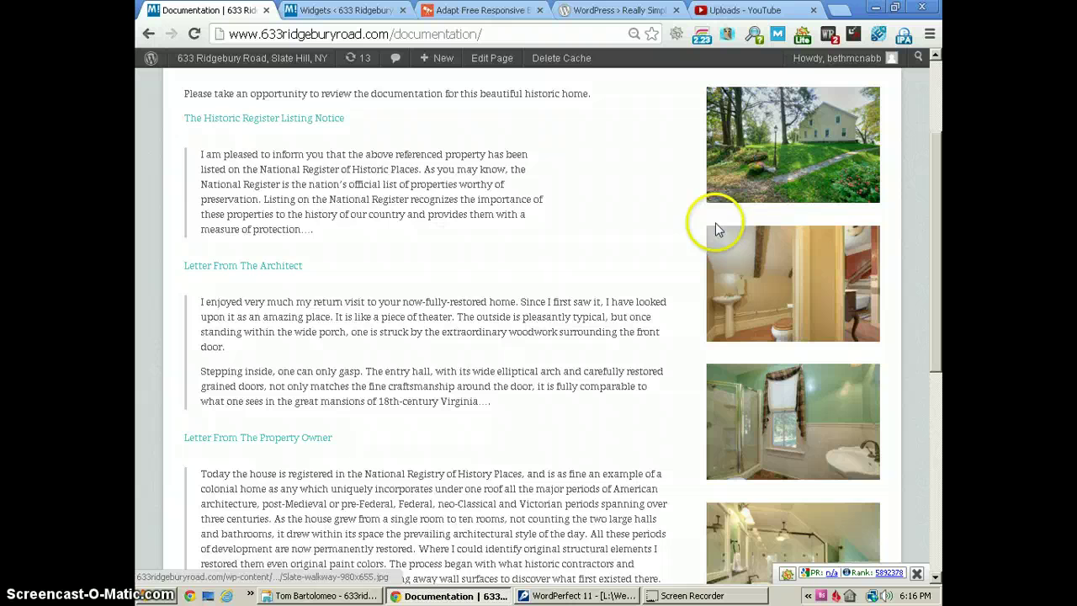
{"action": "scroll", "coordinate": [799, 212], "scroll_direction": "up", "scroll_amount": 2}
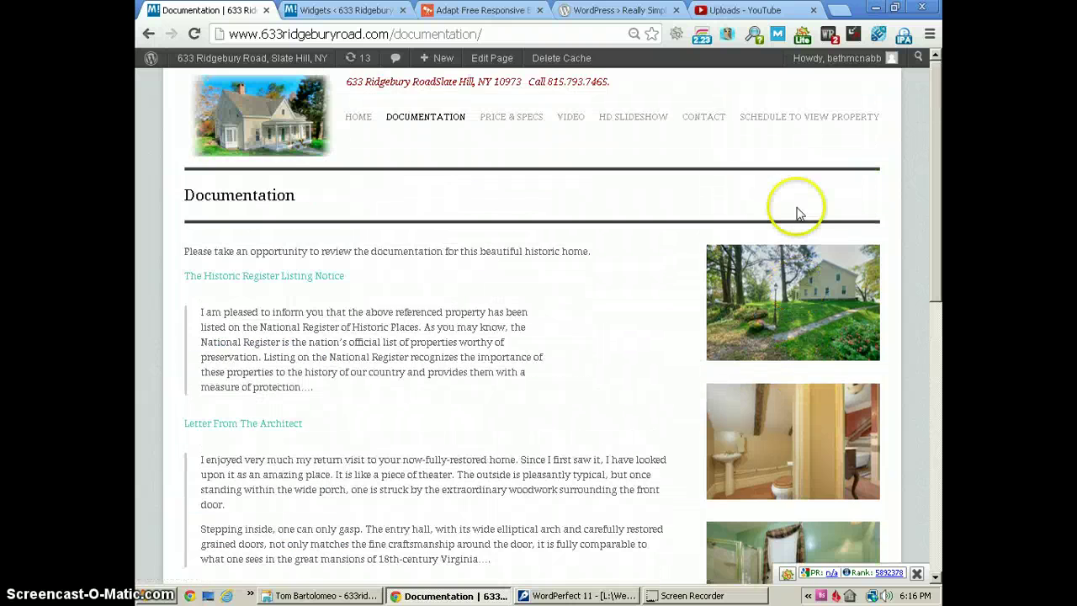
Back on Widgets, keep the first gallery widget's image size at medium
{"action": "left_click", "coordinate": [344, 12]}
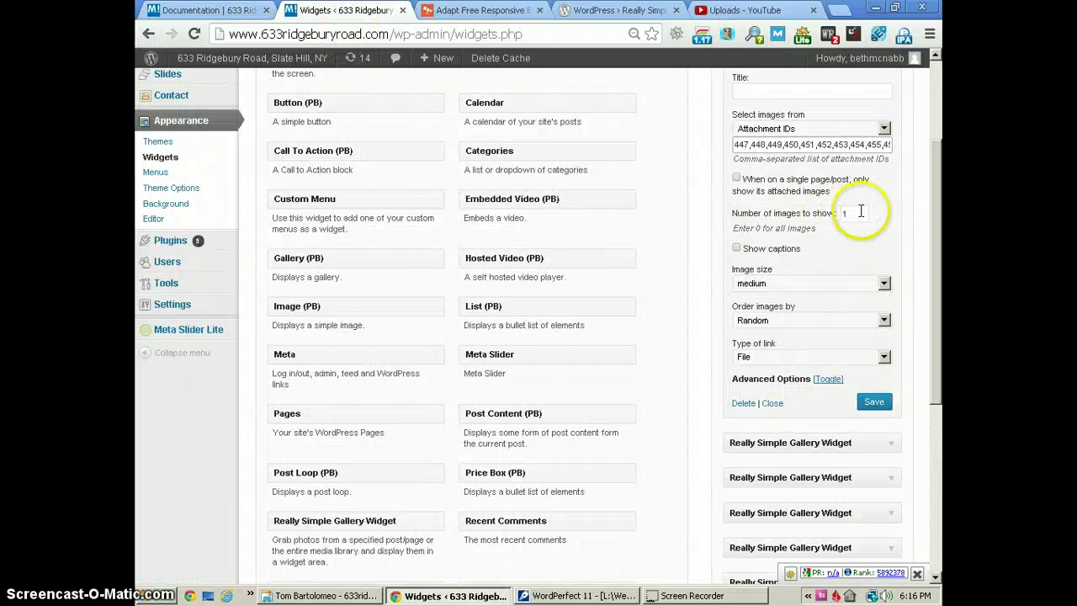
{"action": "scroll", "coordinate": [799, 217], "scroll_direction": "down", "scroll_amount": 1}
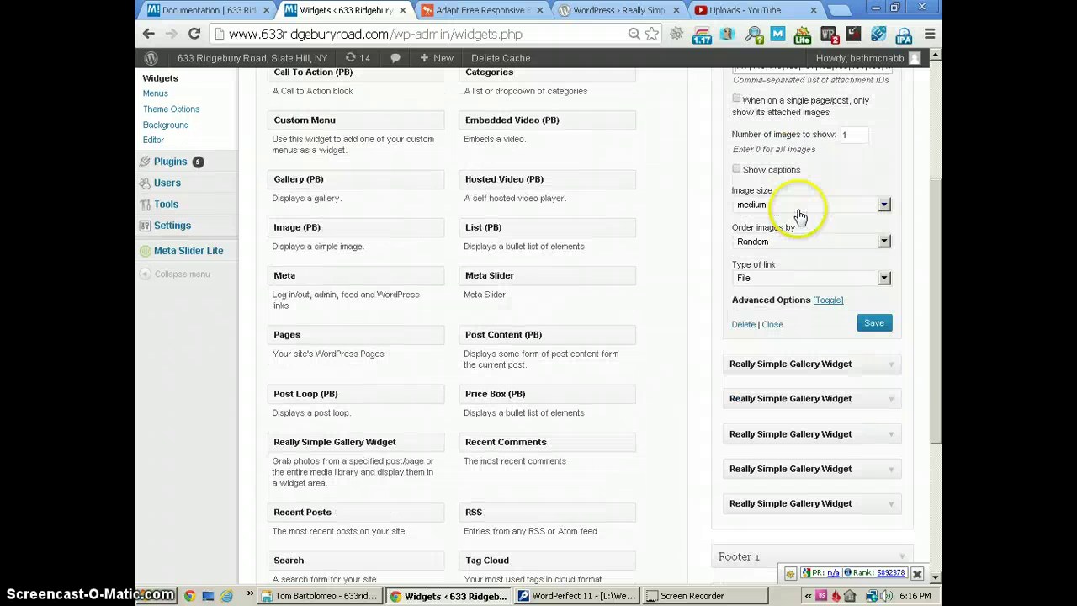
{"action": "left_click", "coordinate": [807, 206]}
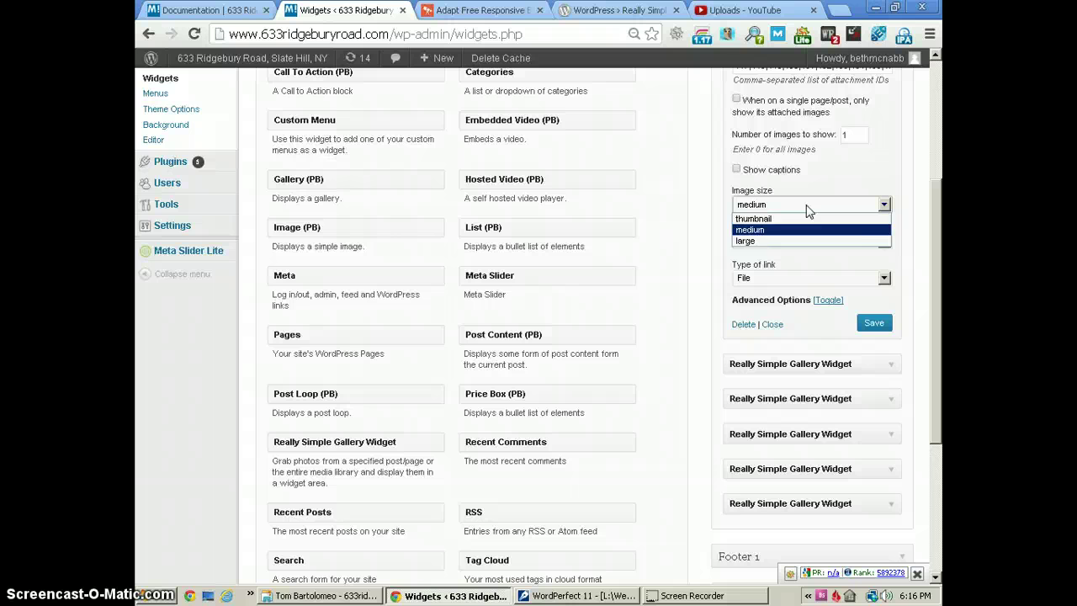
{"action": "left_click", "coordinate": [808, 210]}
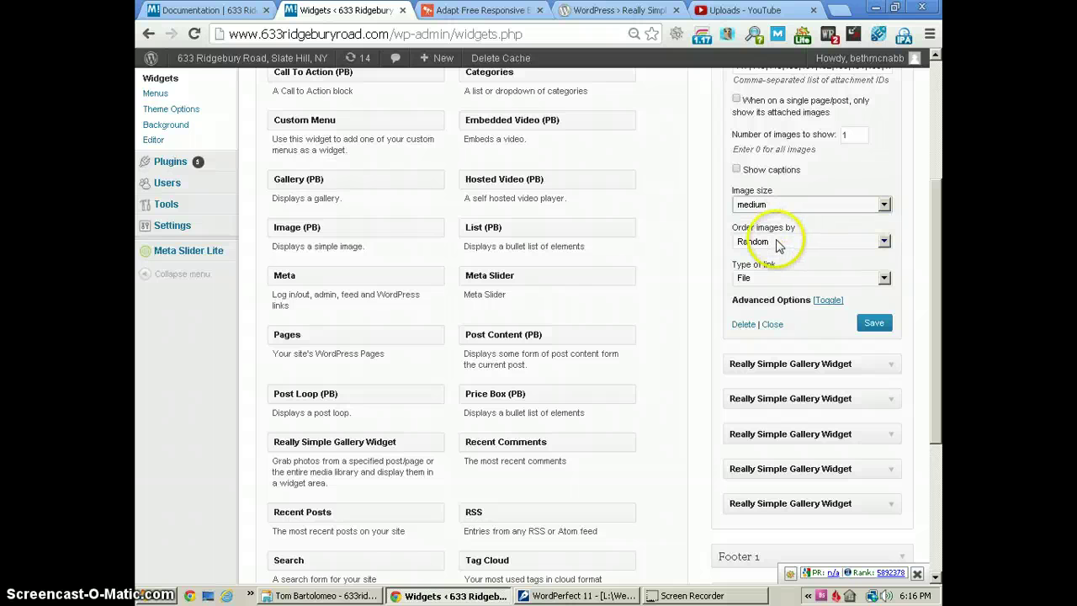
{"action": "scroll", "coordinate": [683, 244], "scroll_direction": "down", "scroll_amount": 1}
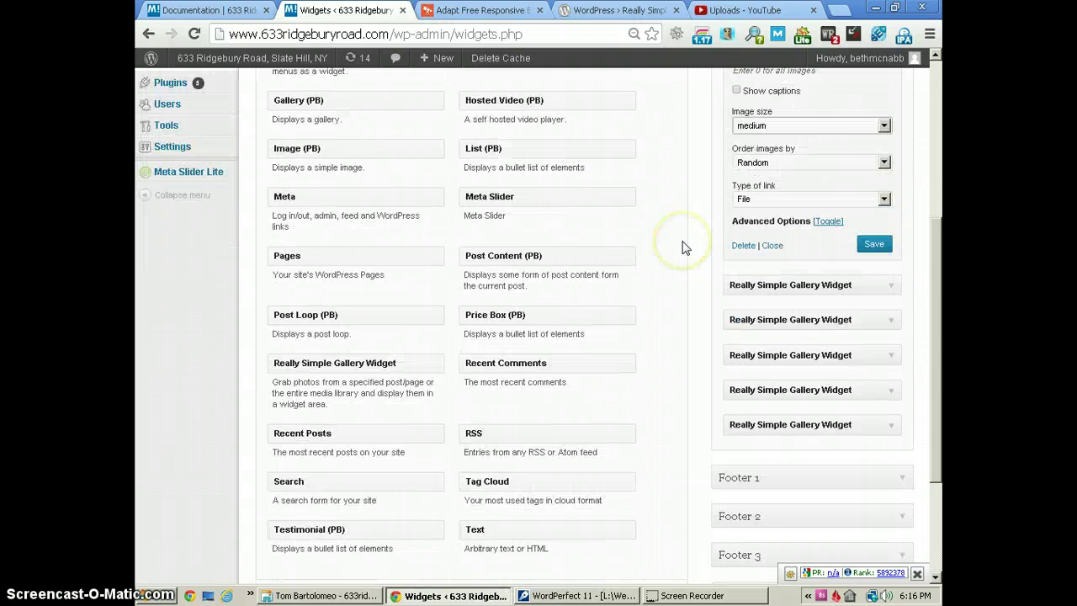
Save the first gallery widget, then collapse the widget panels so six Sidebar entries show
{"action": "left_click", "coordinate": [878, 251]}
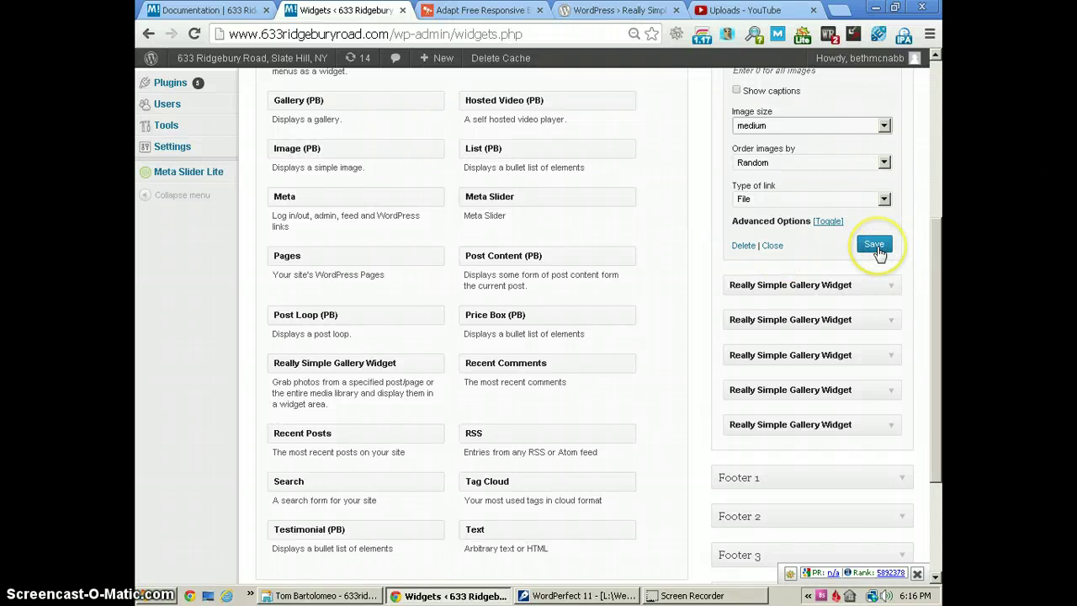
{"action": "left_click", "coordinate": [891, 284]}
{"action": "scroll", "coordinate": [781, 328], "scroll_direction": "down", "scroll_amount": 1}
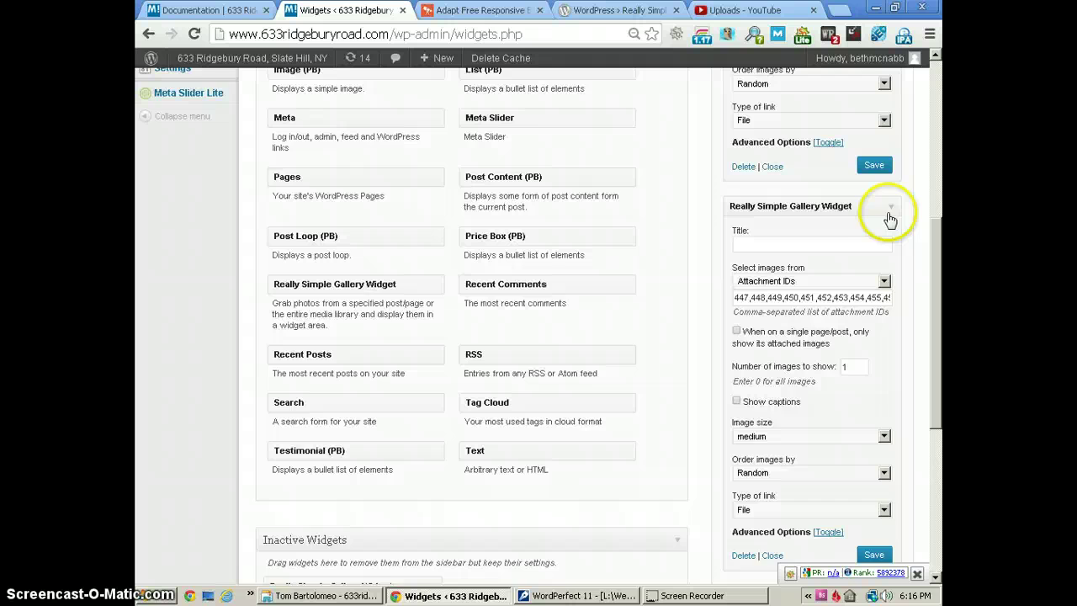
{"action": "scroll", "coordinate": [889, 211], "scroll_direction": "up", "scroll_amount": 5}
{"action": "left_click", "coordinate": [901, 143]}
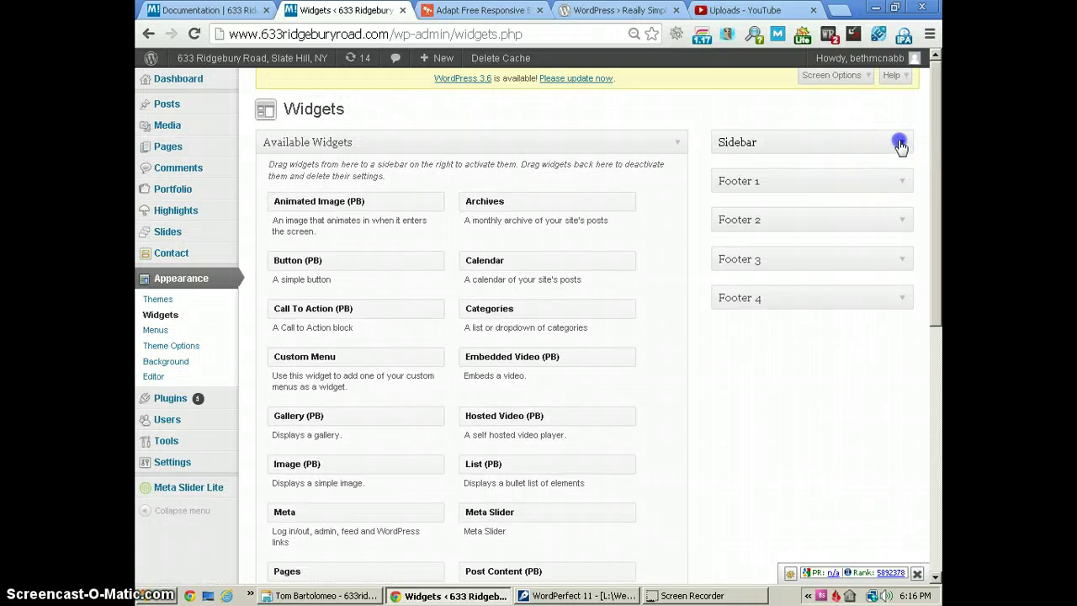
{"action": "left_click", "coordinate": [899, 141]}
{"action": "left_click", "coordinate": [892, 211]}
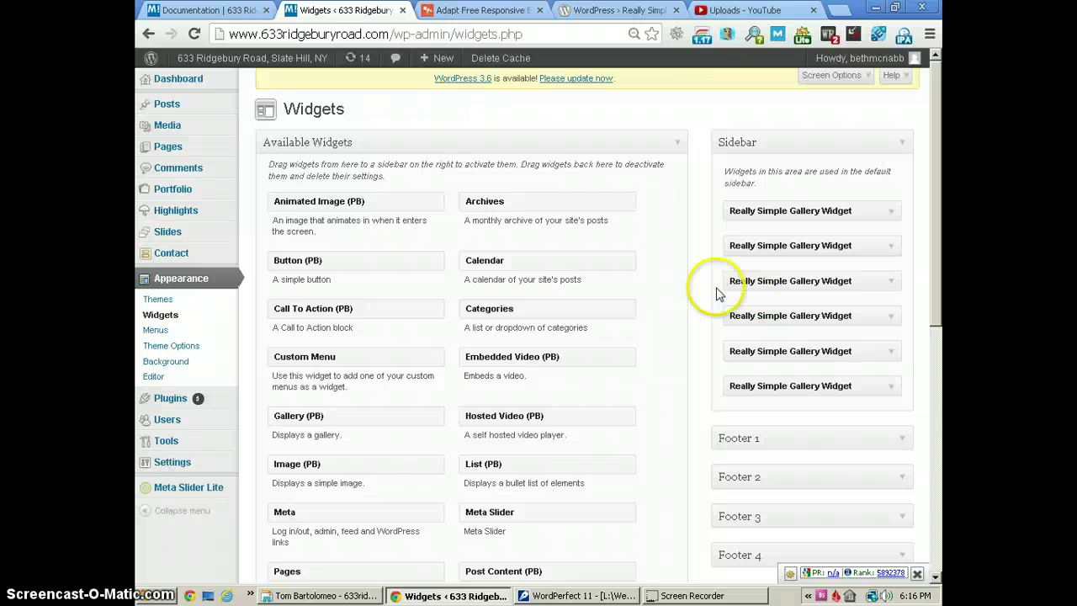
Open third-bedroom-980x655 in Media > Library to confirm its attachment ID 489
{"action": "left_click", "coordinate": [891, 210]}
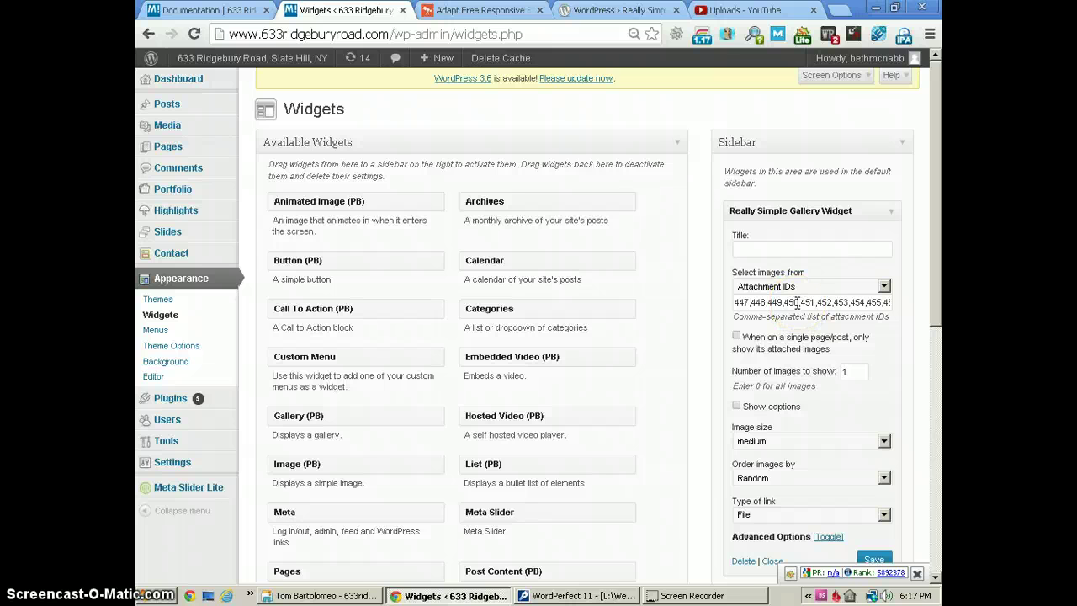
{"action": "left_click", "coordinate": [163, 109]}
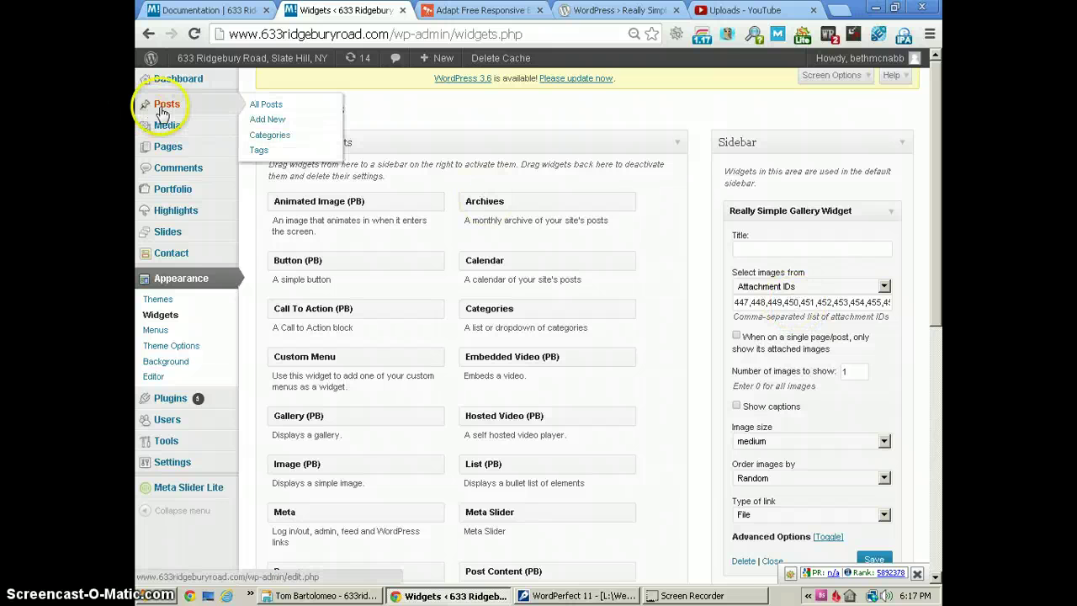
{"action": "left_click", "coordinate": [165, 123]}
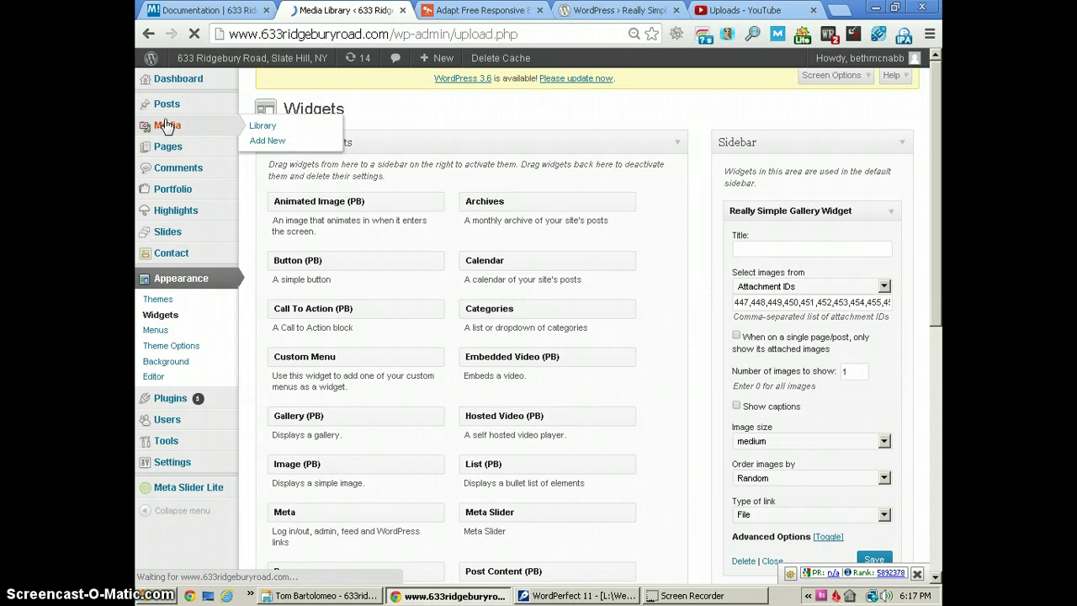
{"action": "left_click", "coordinate": [428, 212]}
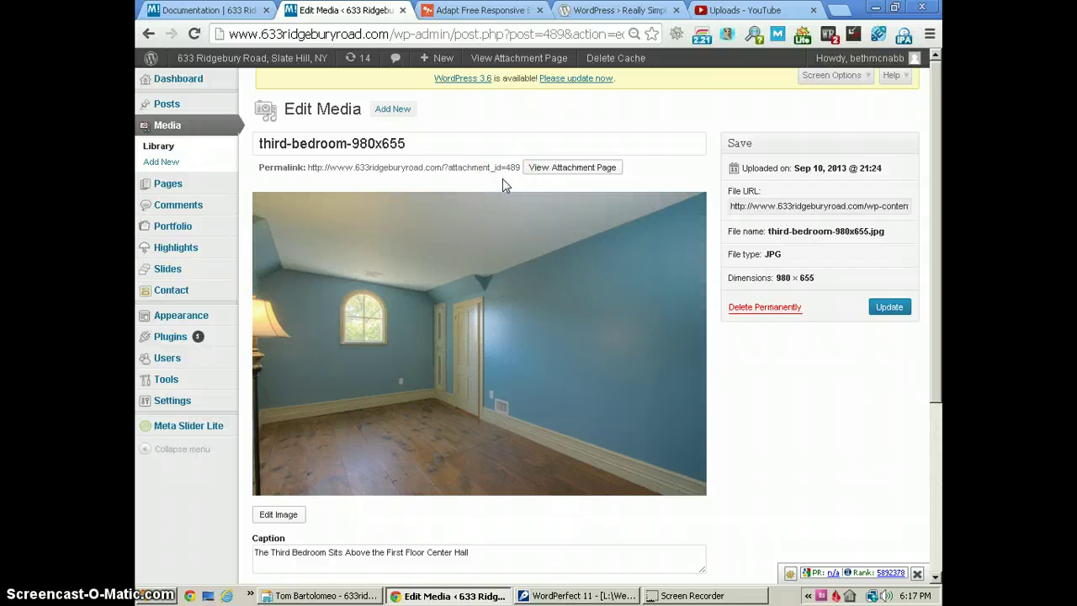
Go to the site's home page slideshow, briefly checking the plugin and Edit Media pages
{"action": "left_click", "coordinate": [235, 10]}
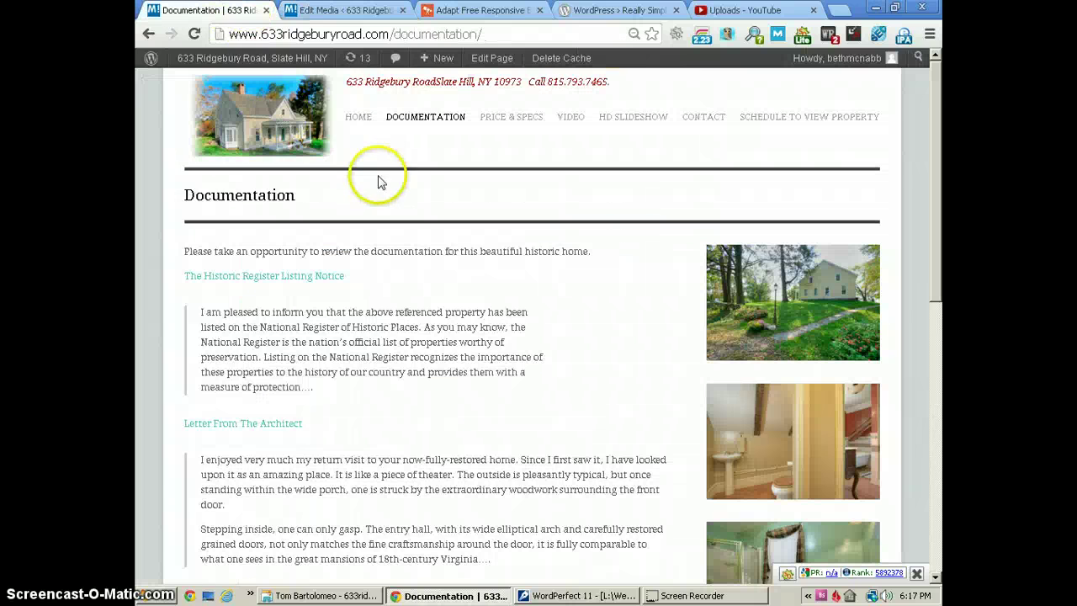
{"action": "left_click", "coordinate": [356, 119]}
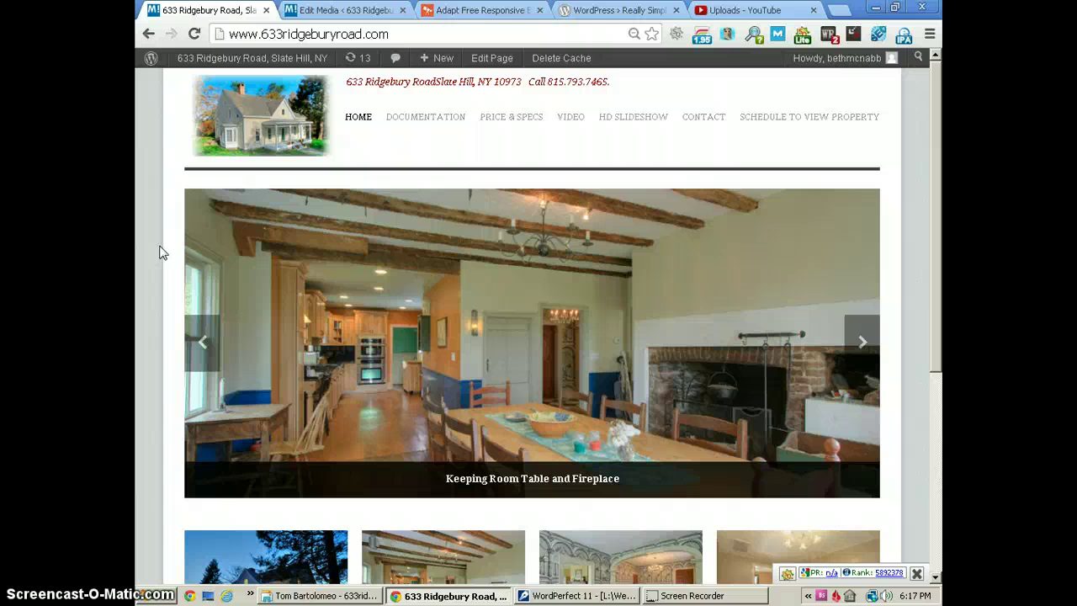
{"action": "left_click", "coordinate": [607, 13]}
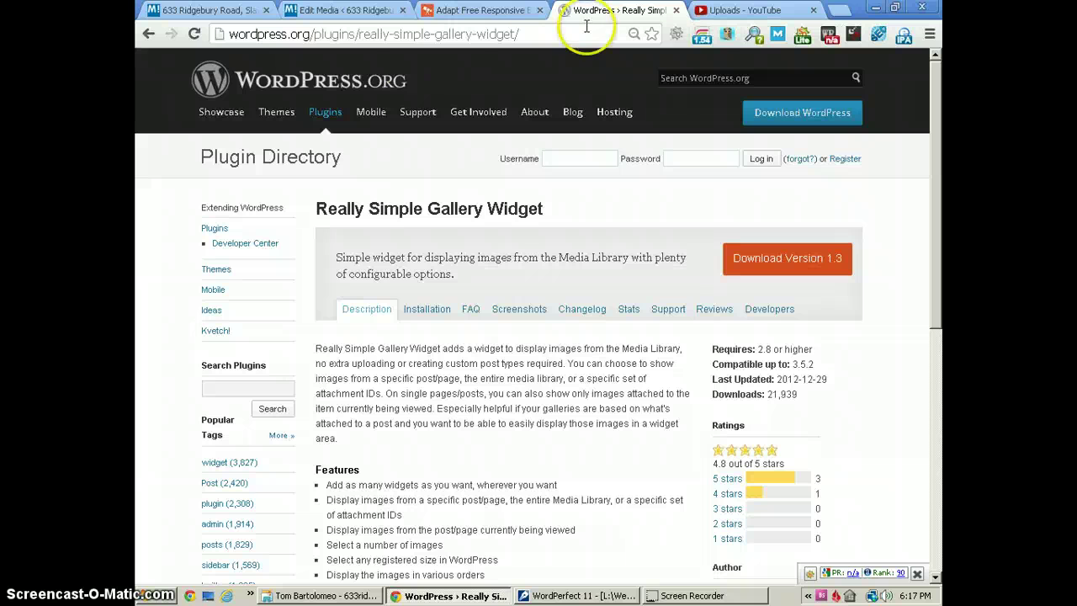
{"action": "left_click", "coordinate": [359, 23]}
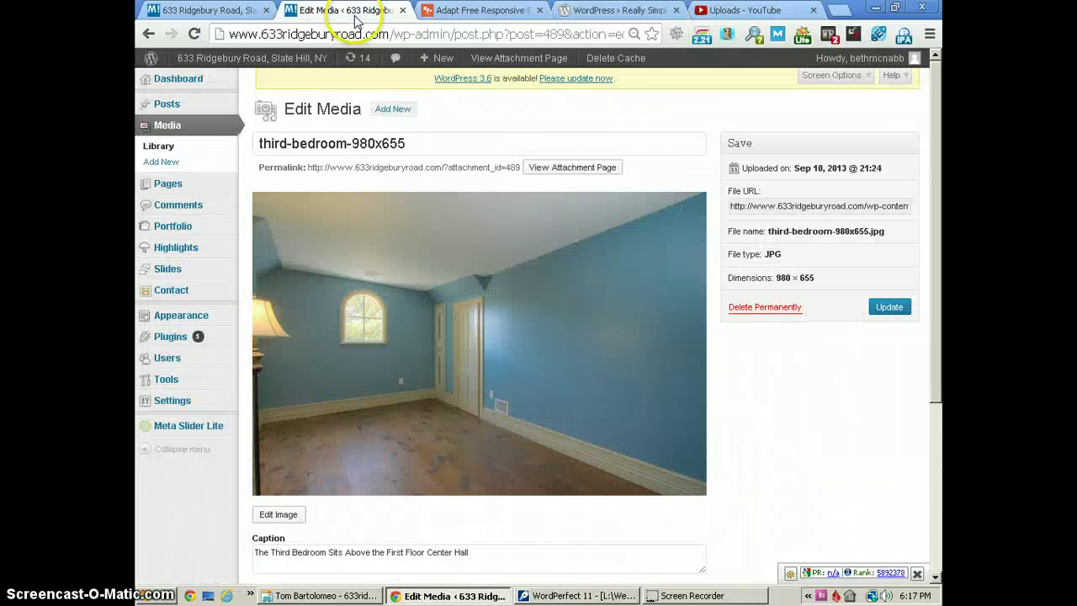
{"action": "left_click", "coordinate": [242, 21]}
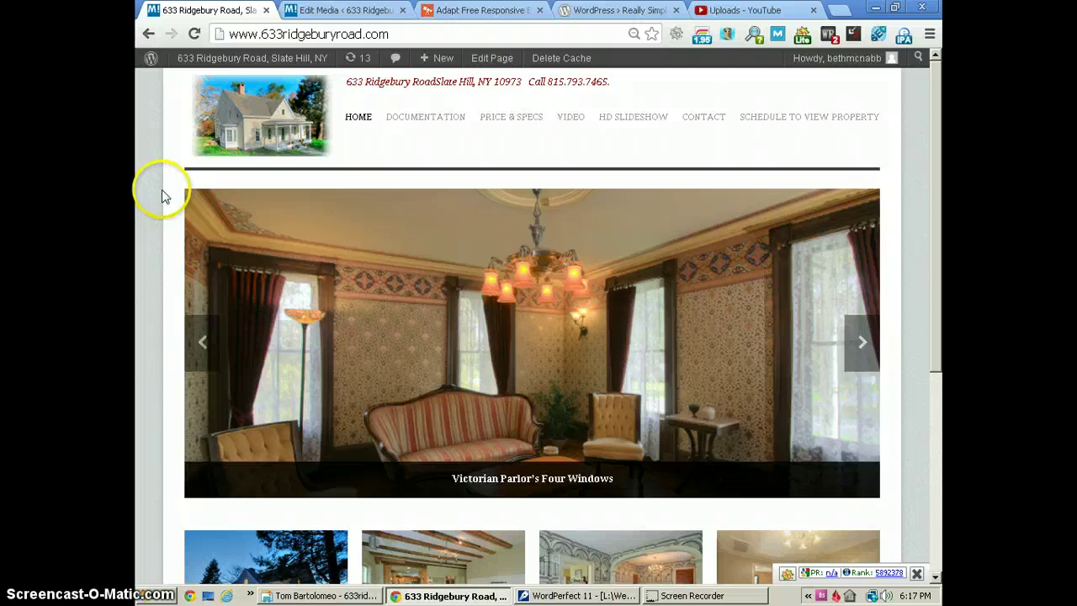